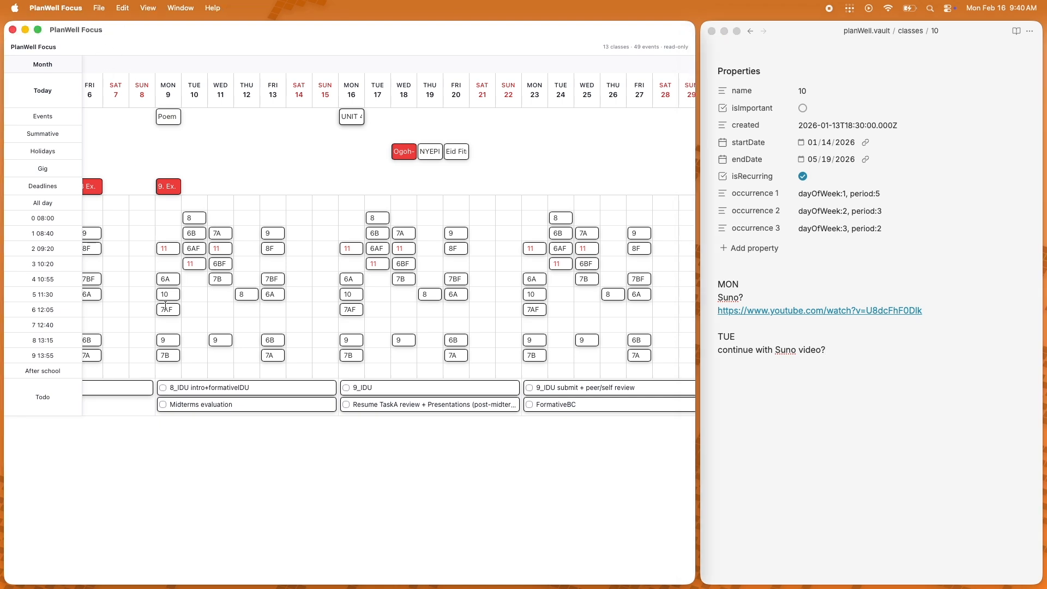
Step: Scroll the weekly planner forward through March and April 2026 to review scheduled classes and events
{"action": "scroll", "coordinate": [165, 304], "scroll_direction": "right", "scroll_amount": 10}
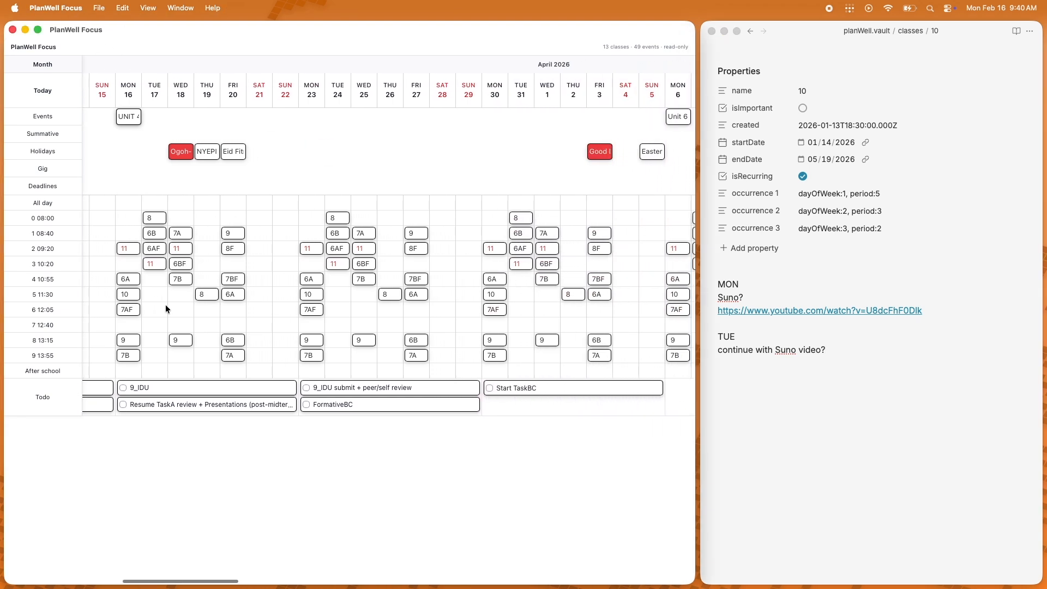
{"action": "scroll", "coordinate": [165, 307], "scroll_direction": "right", "scroll_amount": 6}
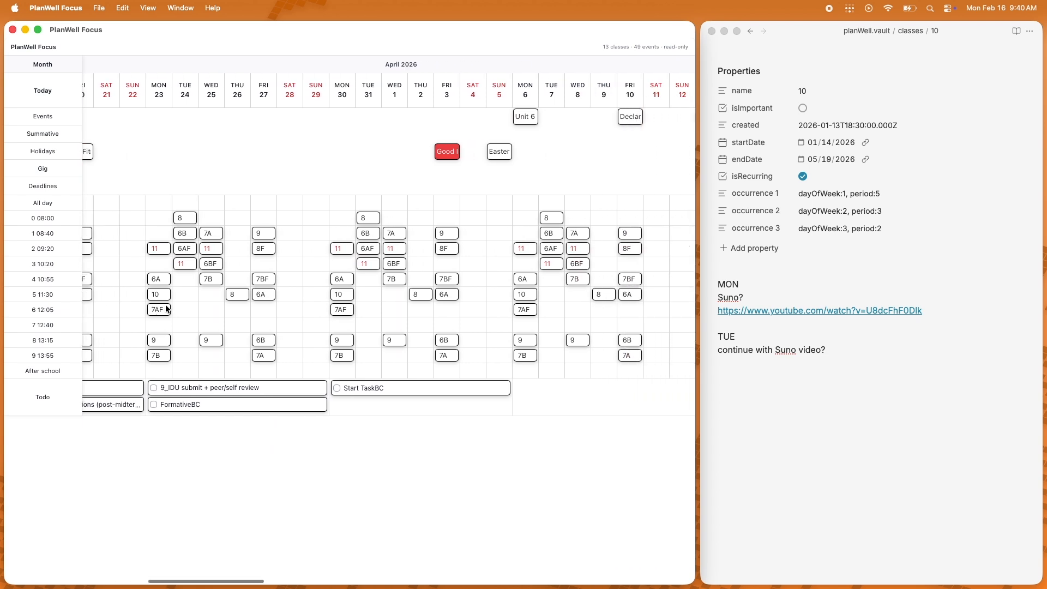
{"action": "scroll", "coordinate": [165, 308], "scroll_direction": "right", "scroll_amount": 3}
{"action": "scroll", "coordinate": [165, 308], "scroll_direction": "right", "scroll_amount": 4}
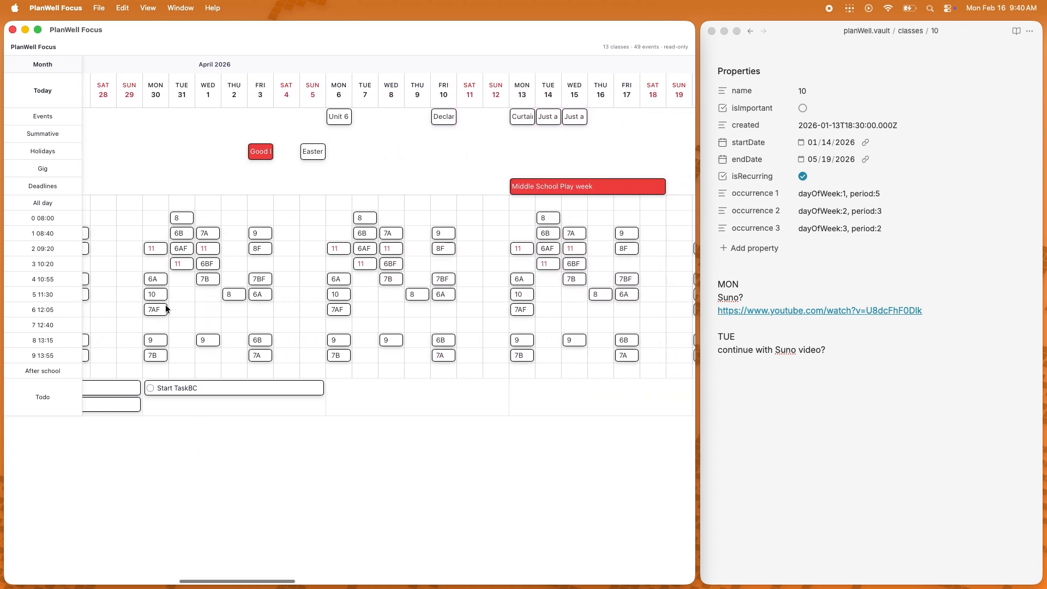
{"action": "scroll", "coordinate": [166, 309], "scroll_direction": "right", "scroll_amount": 6}
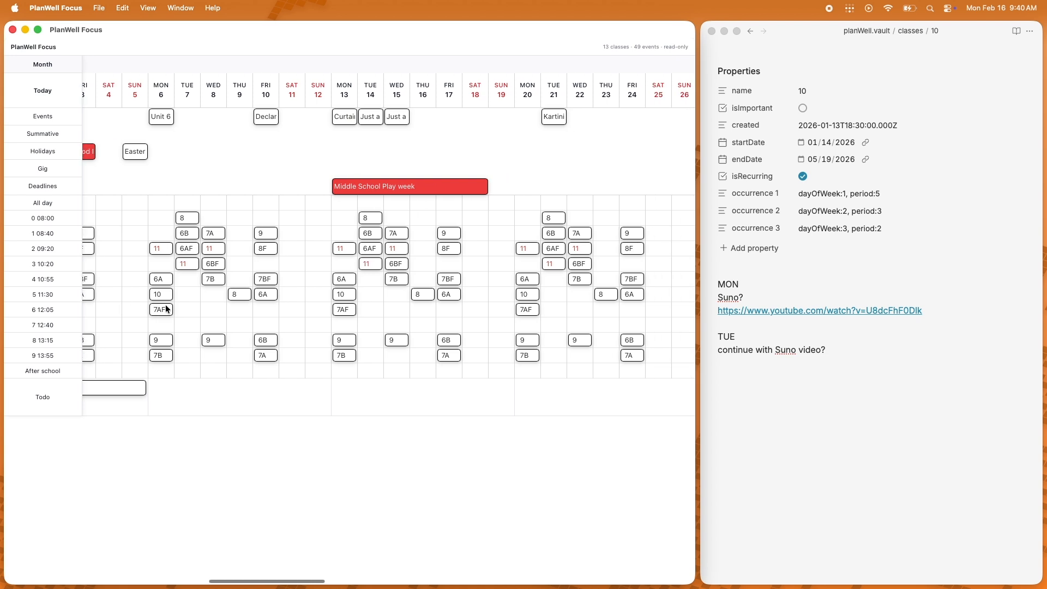
{"action": "scroll", "coordinate": [167, 309], "scroll_direction": "right", "scroll_amount": 2}
{"action": "scroll", "coordinate": [165, 308], "scroll_direction": "right", "scroll_amount": 2}
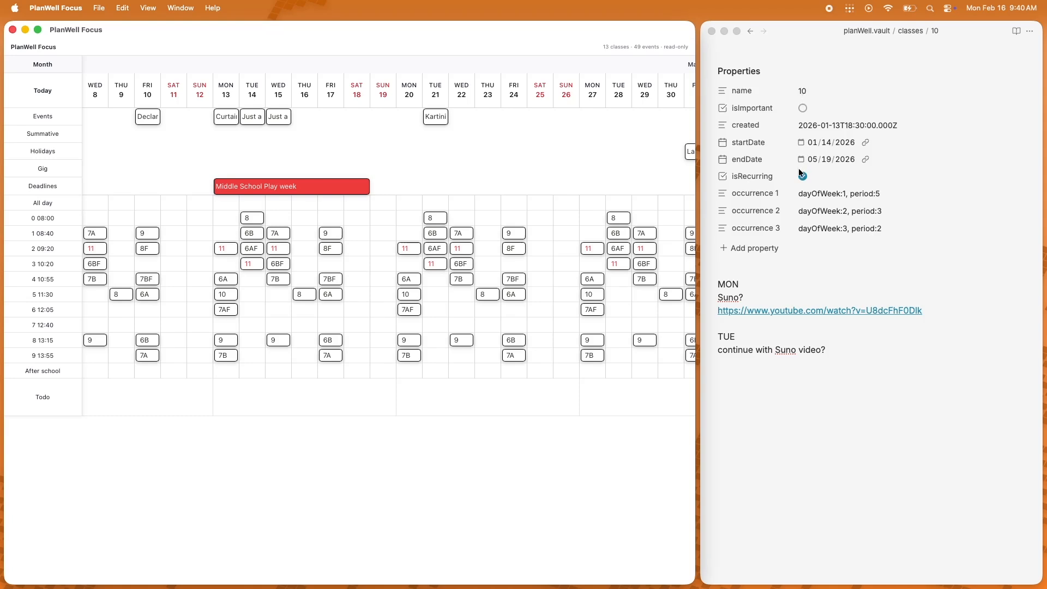
Step: Add the line "Notes are here:" at the end of the class 10 note's body
{"action": "left_click", "coordinate": [833, 351]}
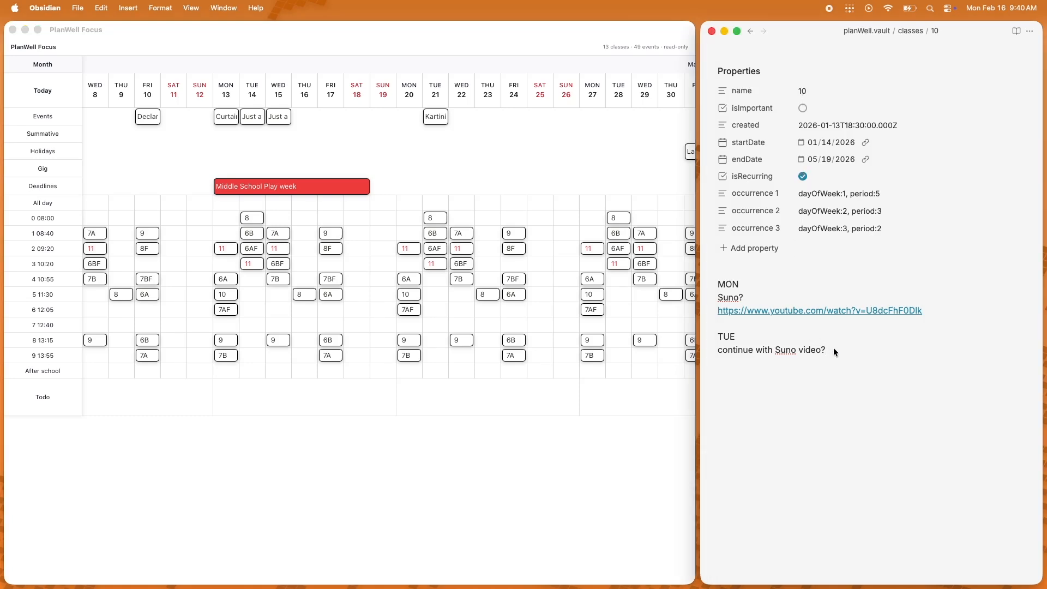
{"action": "type", "text": "Notes are here:"}
{"action": "left_click", "coordinate": [476, 329]}
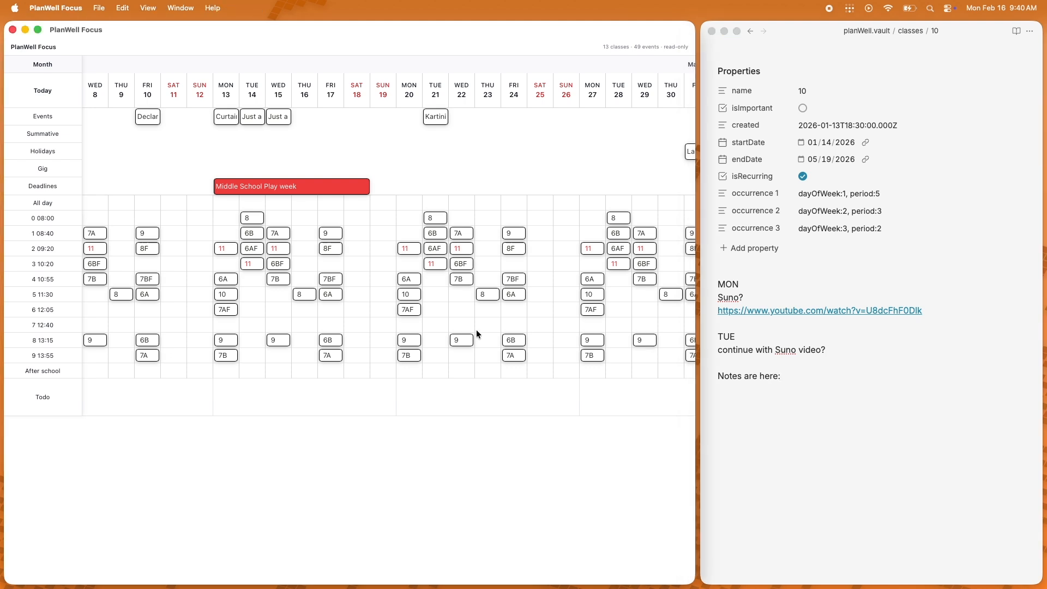
Step: Open the class 11 note and write "I can write whatever I want" in its body
{"action": "scroll", "coordinate": [475, 329], "scroll_direction": "right", "scroll_amount": 15}
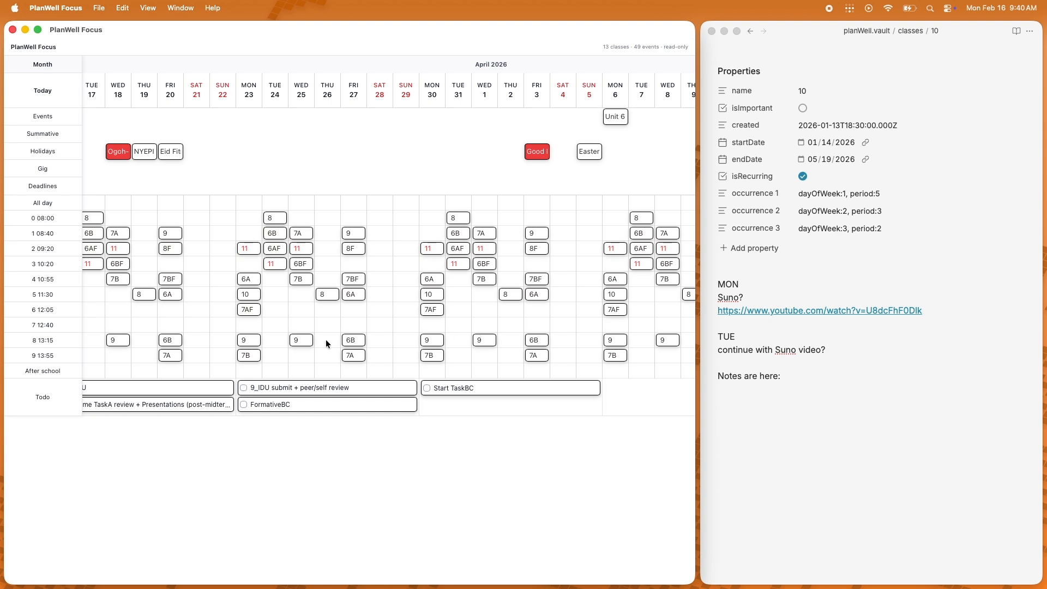
{"action": "scroll", "coordinate": [326, 342], "scroll_direction": "left", "scroll_amount": 5}
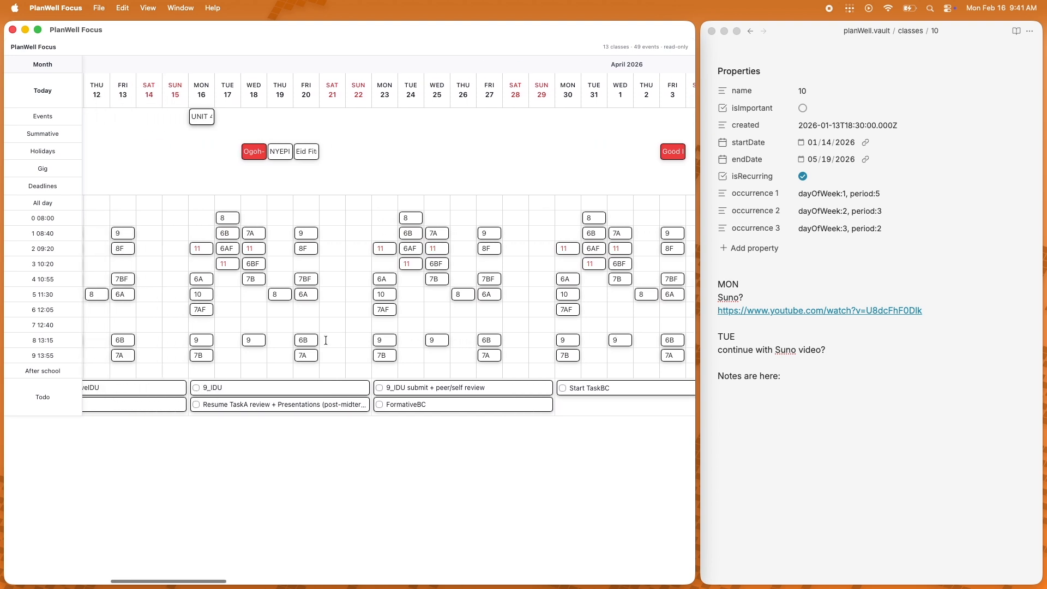
{"action": "scroll", "coordinate": [325, 339], "scroll_direction": "left", "scroll_amount": 10}
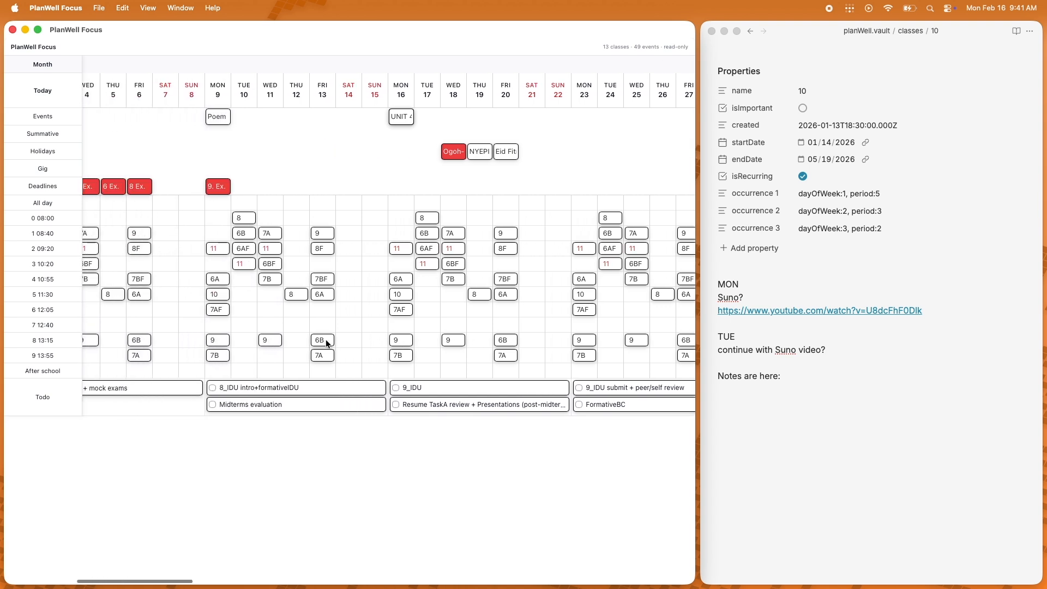
{"action": "scroll", "coordinate": [326, 340], "scroll_direction": "left", "scroll_amount": 13}
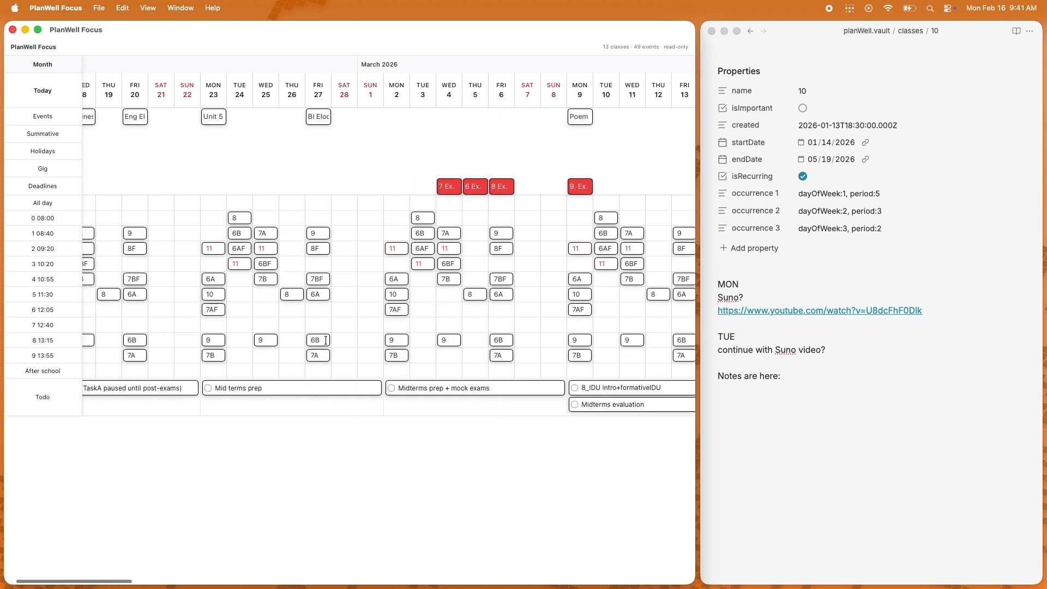
{"action": "scroll", "coordinate": [325, 340], "scroll_direction": "left", "scroll_amount": 2}
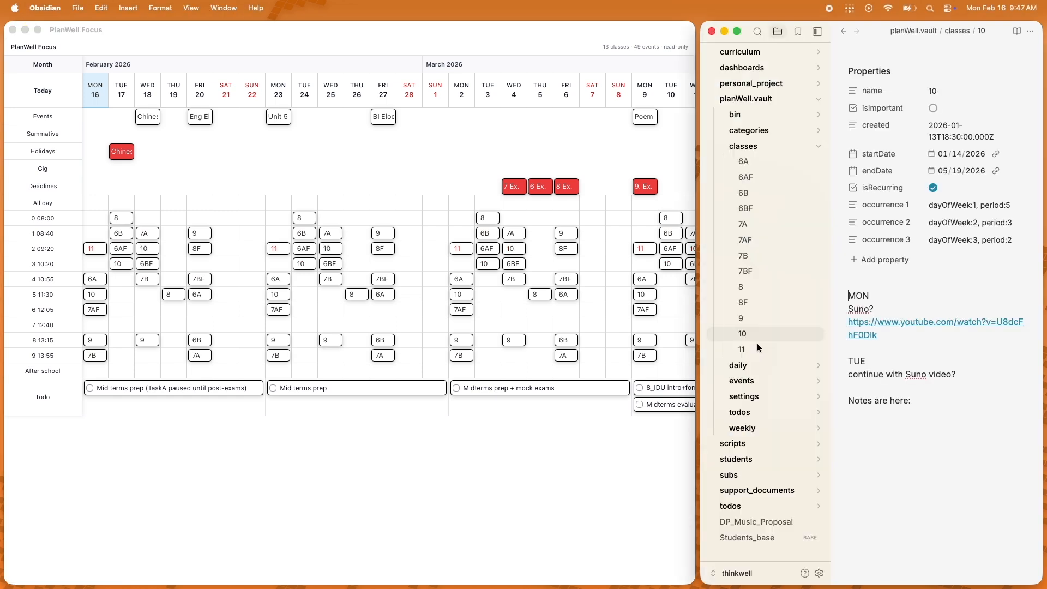
{"action": "left_click", "coordinate": [756, 348]}
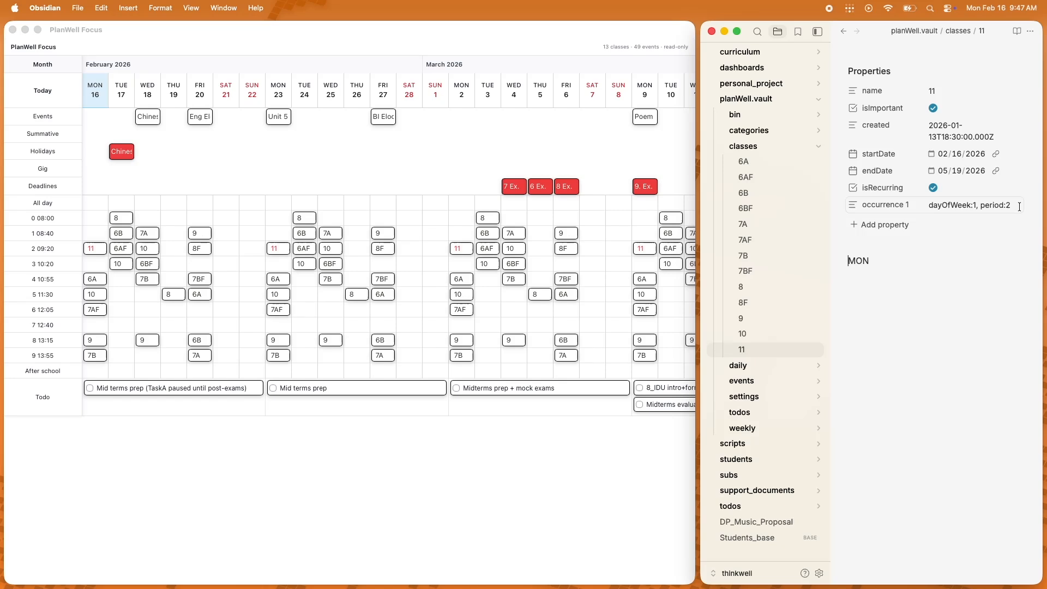
{"action": "type", "text": "I can write whatever I want"}
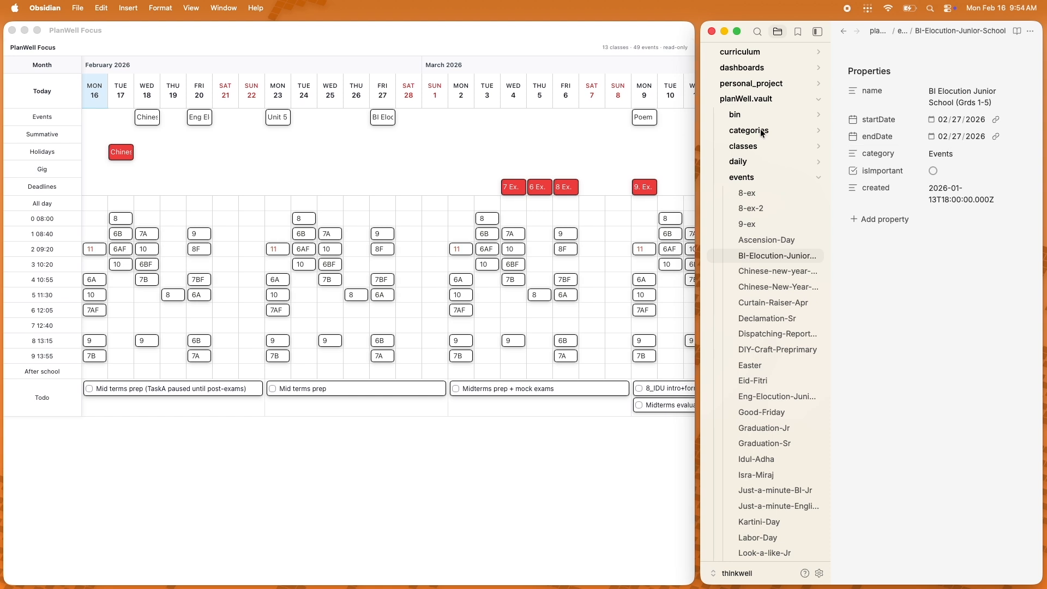
Step: Open the Multi-day event note from the events folder to compare it with its bar in the planner
{"action": "left_click", "coordinate": [761, 132]}
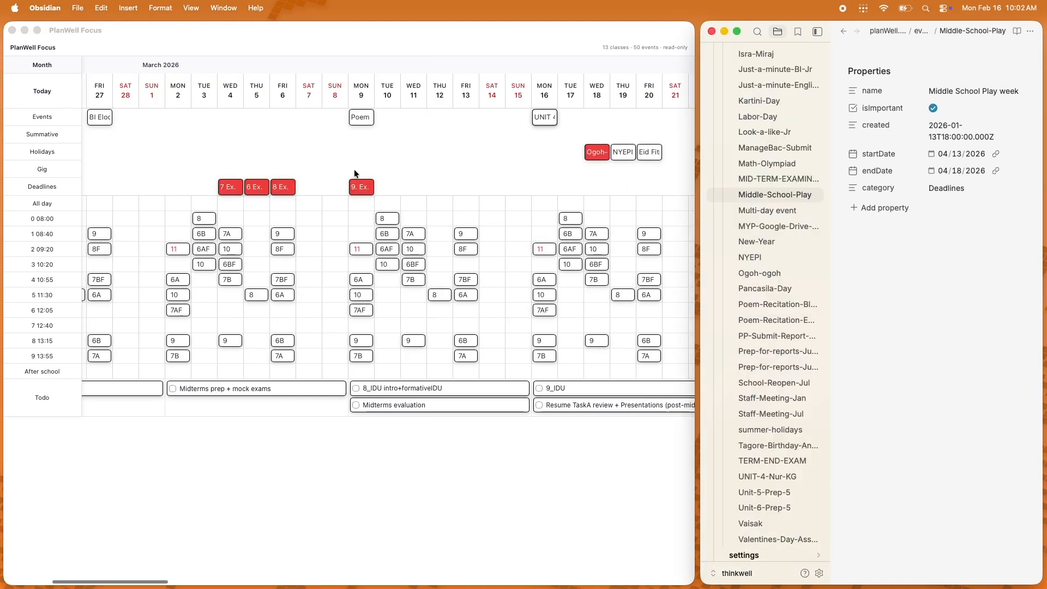
{"action": "scroll", "coordinate": [355, 168], "scroll_direction": "right", "scroll_amount": 10}
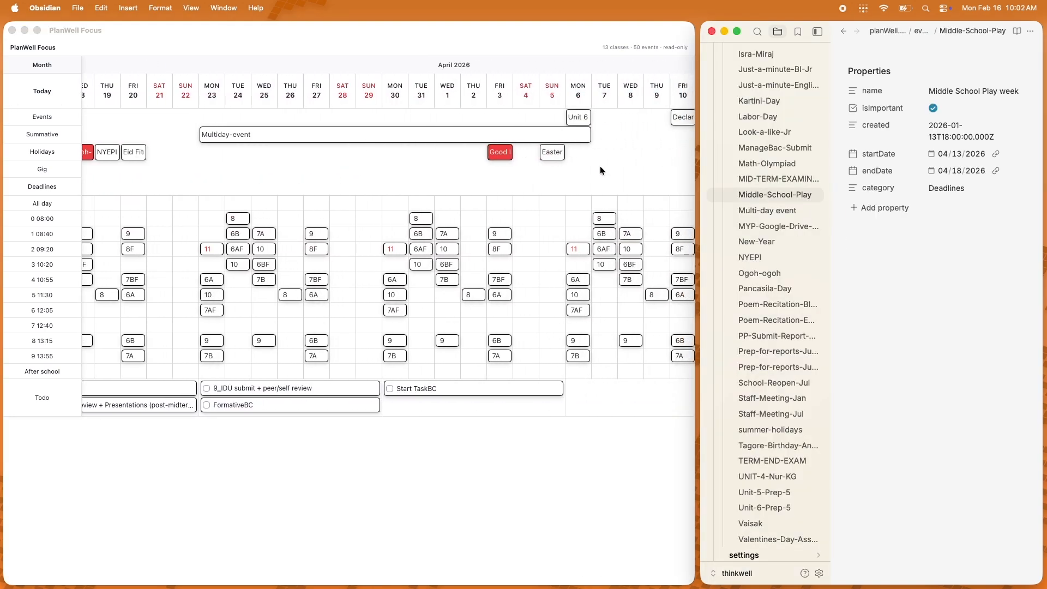
{"action": "left_click", "coordinate": [764, 210]}
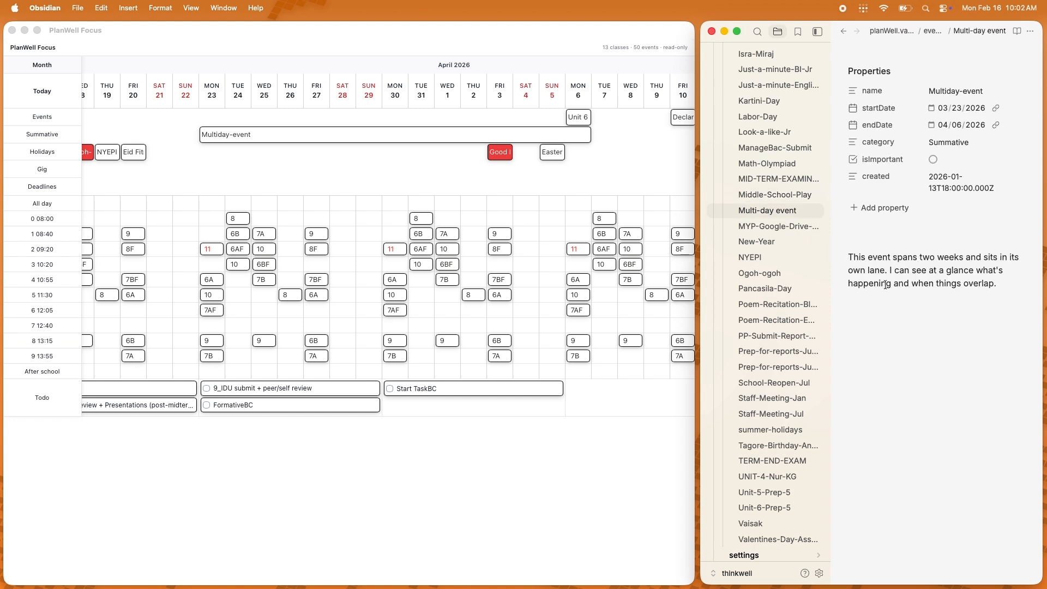
{"action": "left_click", "coordinate": [1003, 283]}
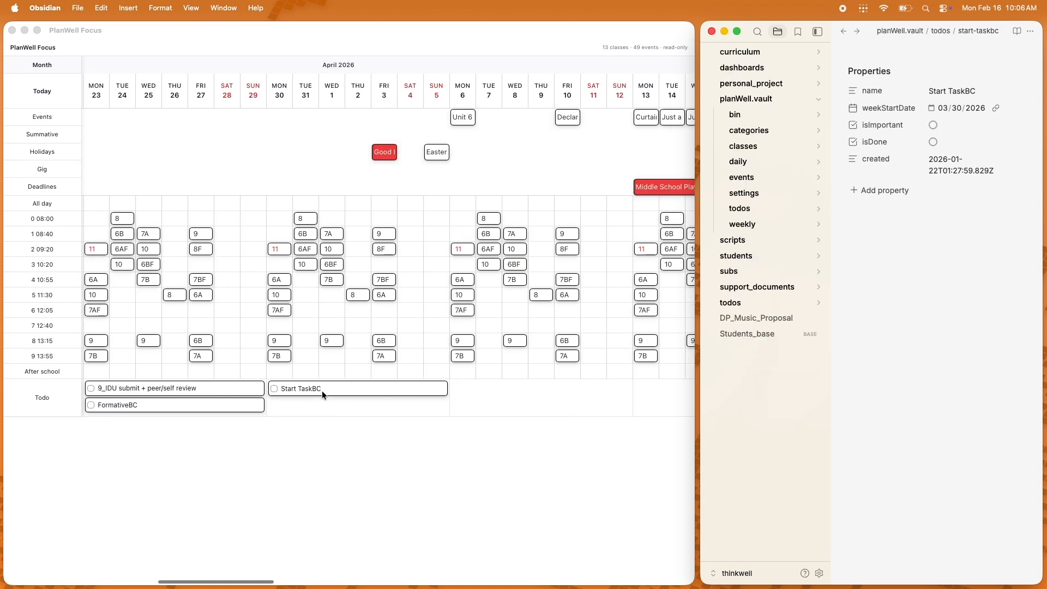
Step: Duplicate the start-taskbc todo note and rename the copy Finish
{"action": "left_click", "coordinate": [734, 206]}
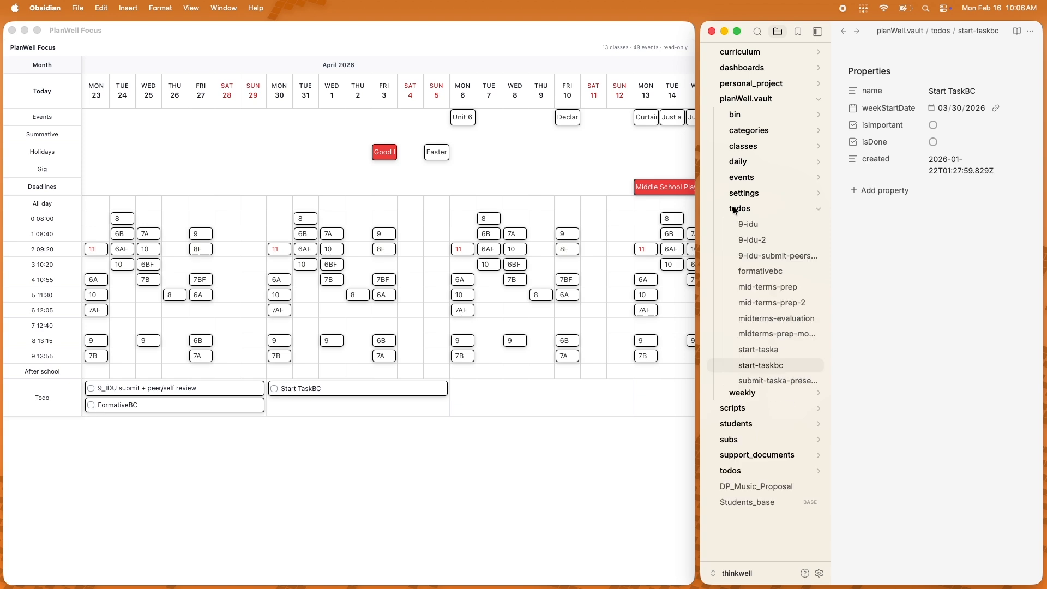
{"action": "left_click", "coordinate": [750, 369]}
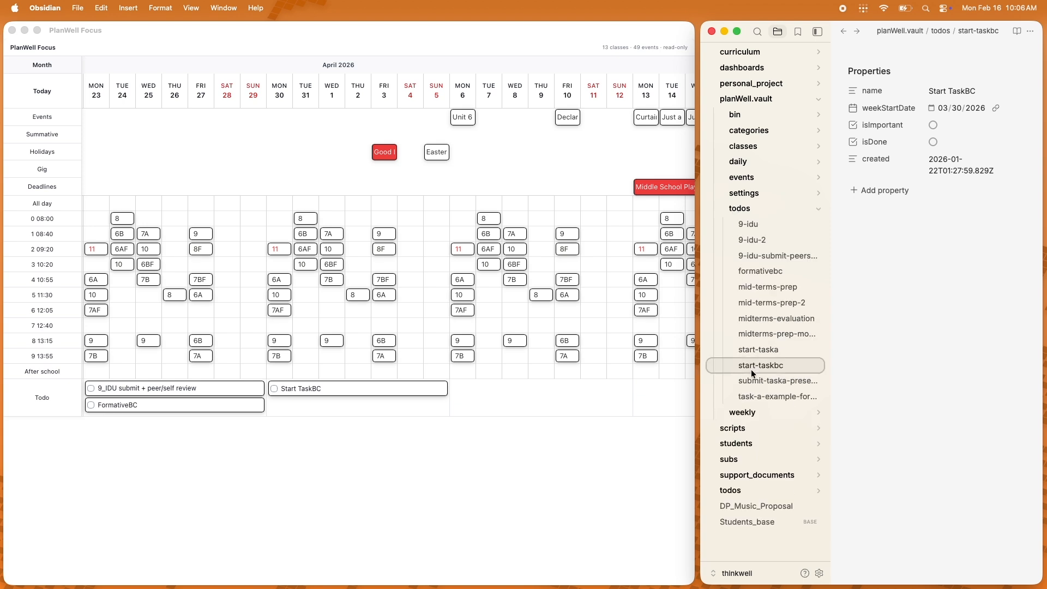
{"action": "right_click", "coordinate": [763, 365]}
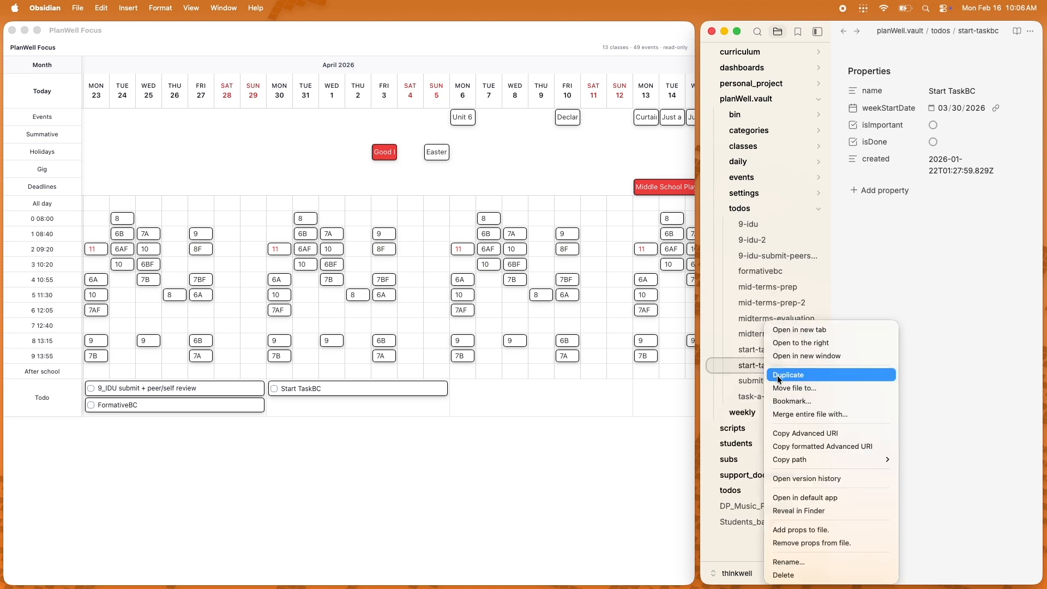
{"action": "left_click", "coordinate": [778, 376]}
{"action": "type", "text": "Finish"}
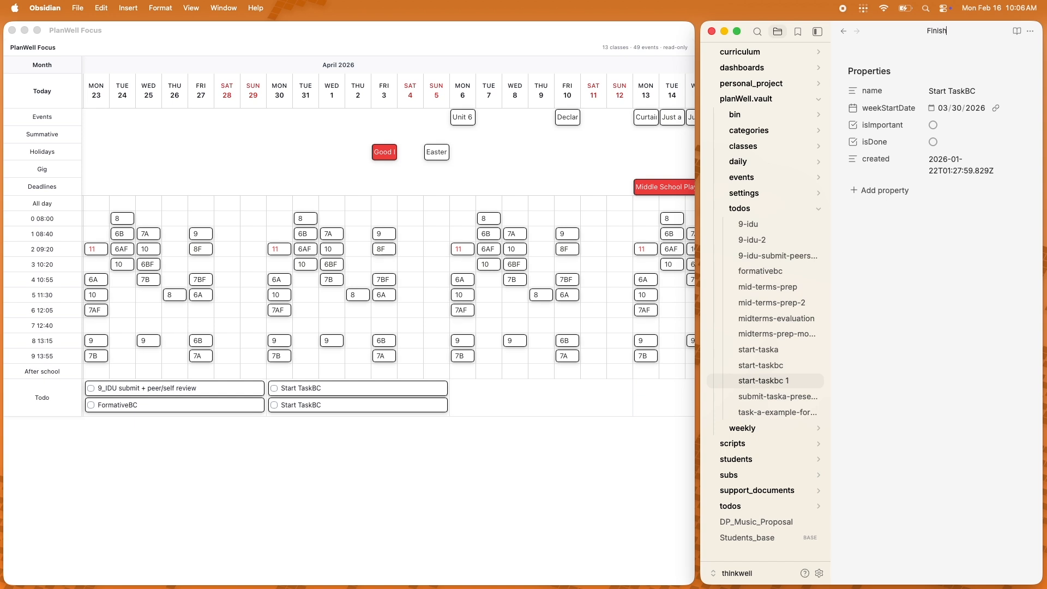
Step: Change the duplicated todo's name property to Finish TaskBC
{"action": "double_click", "coordinate": [937, 91]}
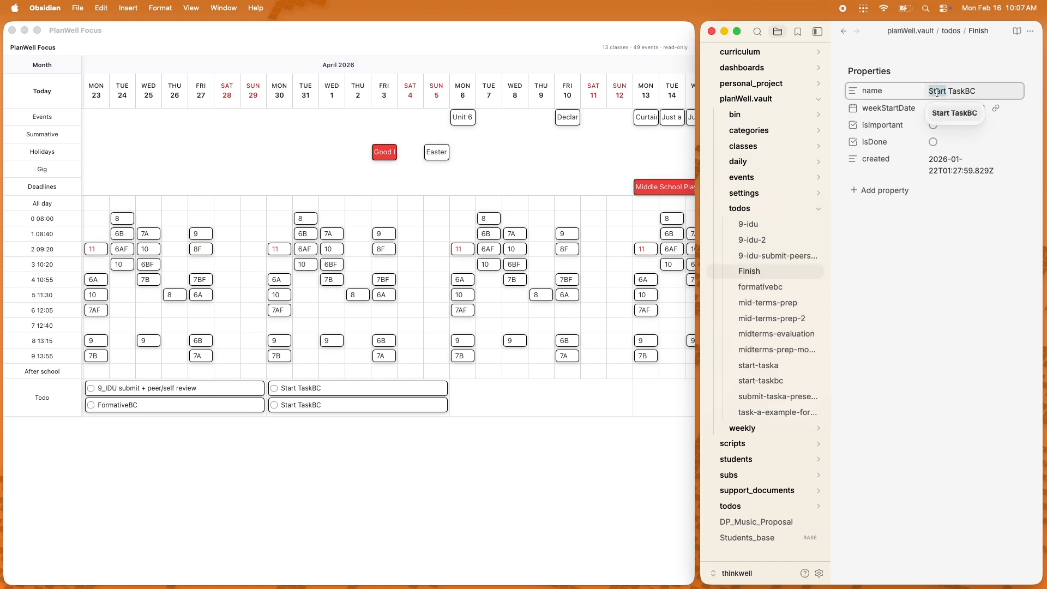
{"action": "type", "text": "Finish"}
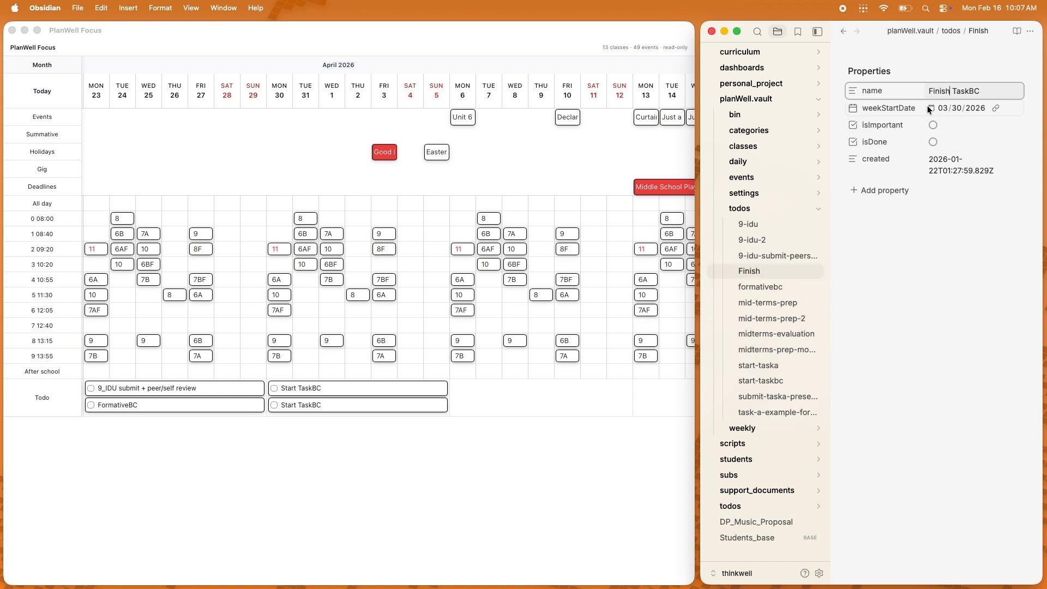
Step: Pick a new weekStartDate for the Finish TaskBC todo and toggle its isImportant property
{"action": "left_click", "coordinate": [929, 107]}
{"action": "left_click", "coordinate": [957, 234]}
{"action": "left_click", "coordinate": [932, 125]}
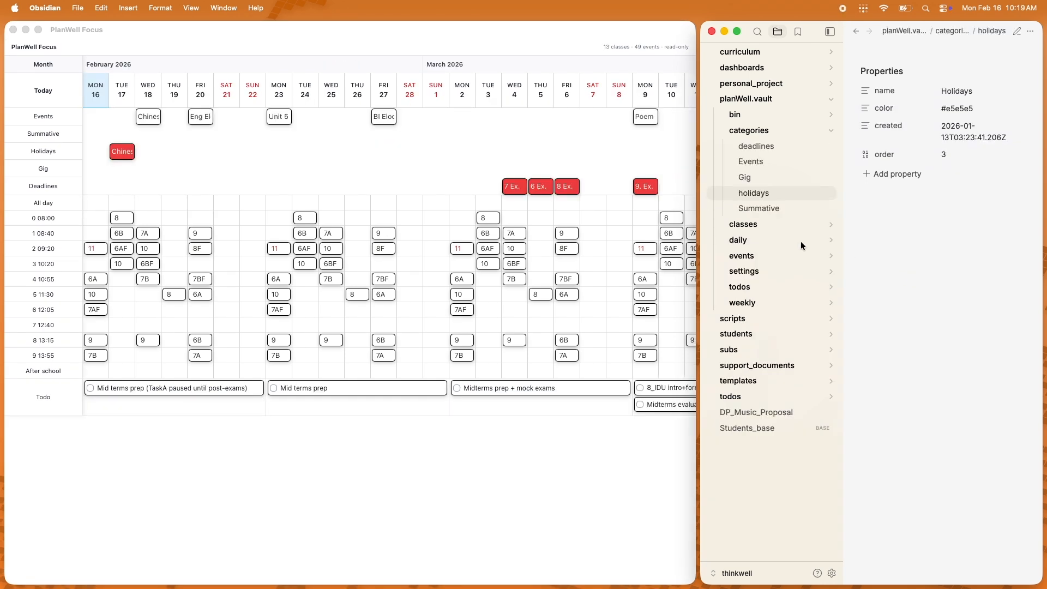
Step: Maximize the vault window and expand the daily, weekly and templates folders
{"action": "left_click", "coordinate": [772, 238]}
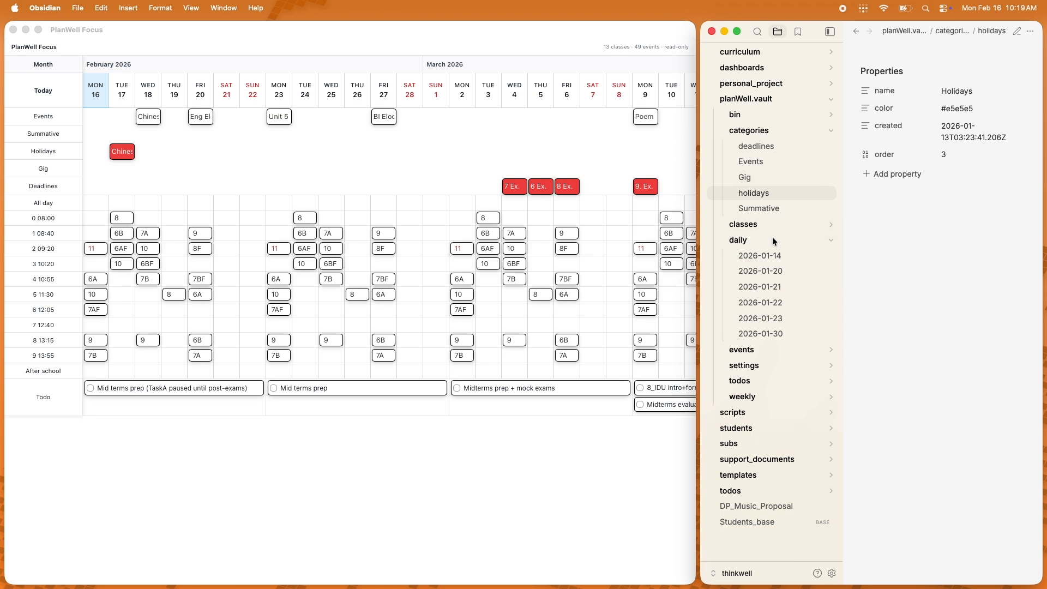
{"action": "key", "text": "ctrl+alt+Return"}
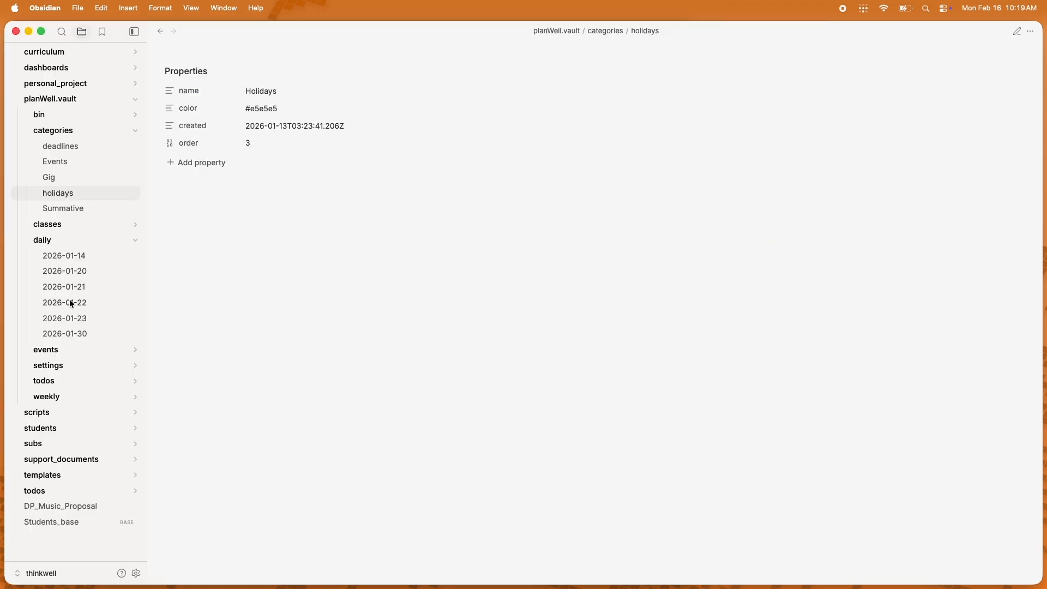
{"action": "left_click", "coordinate": [52, 396]}
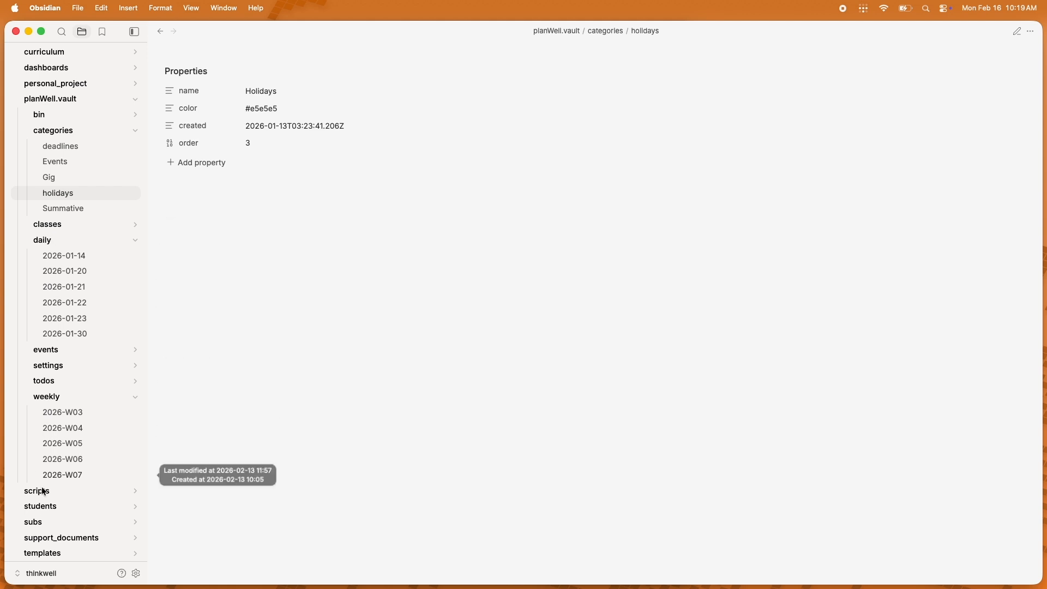
{"action": "left_click", "coordinate": [45, 553]}
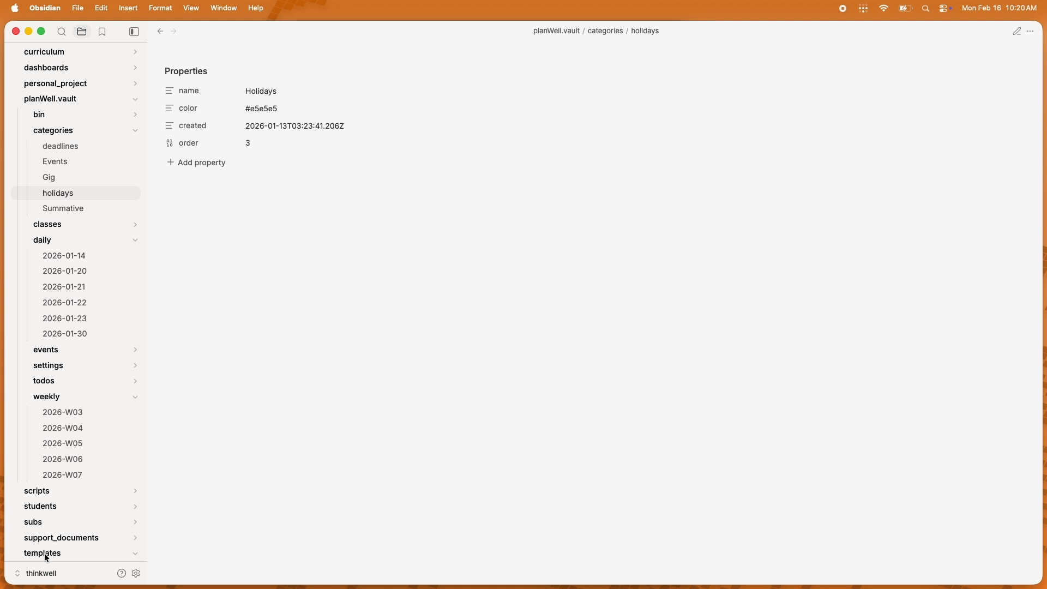
{"action": "scroll", "coordinate": [44, 553], "scroll_direction": "down", "scroll_amount": 3}
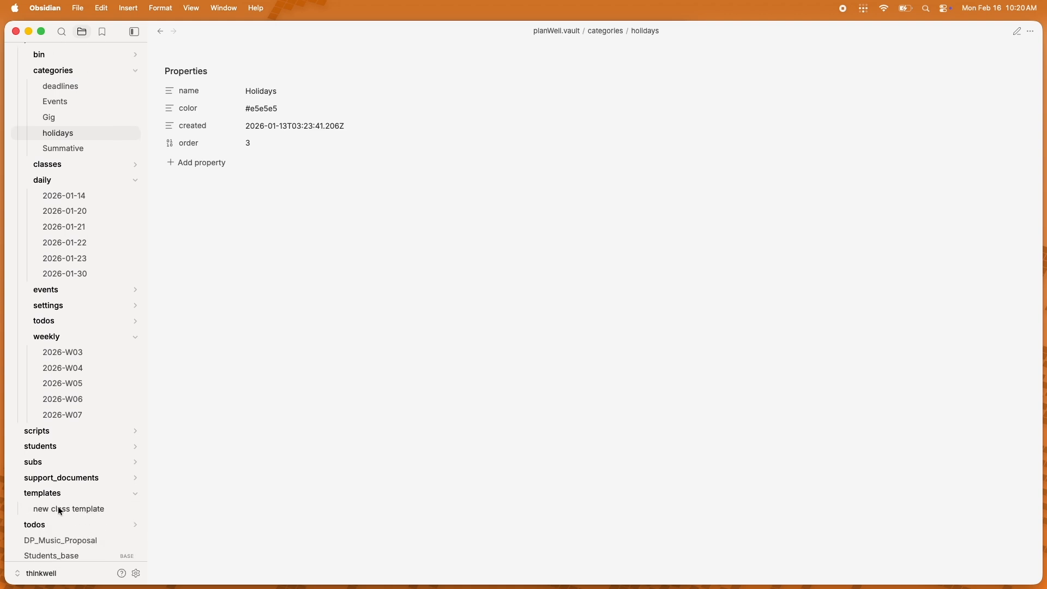
Step: Create a new note named 12 in the classes folder
{"action": "right_click", "coordinate": [68, 164]}
{"action": "left_click", "coordinate": [89, 171]}
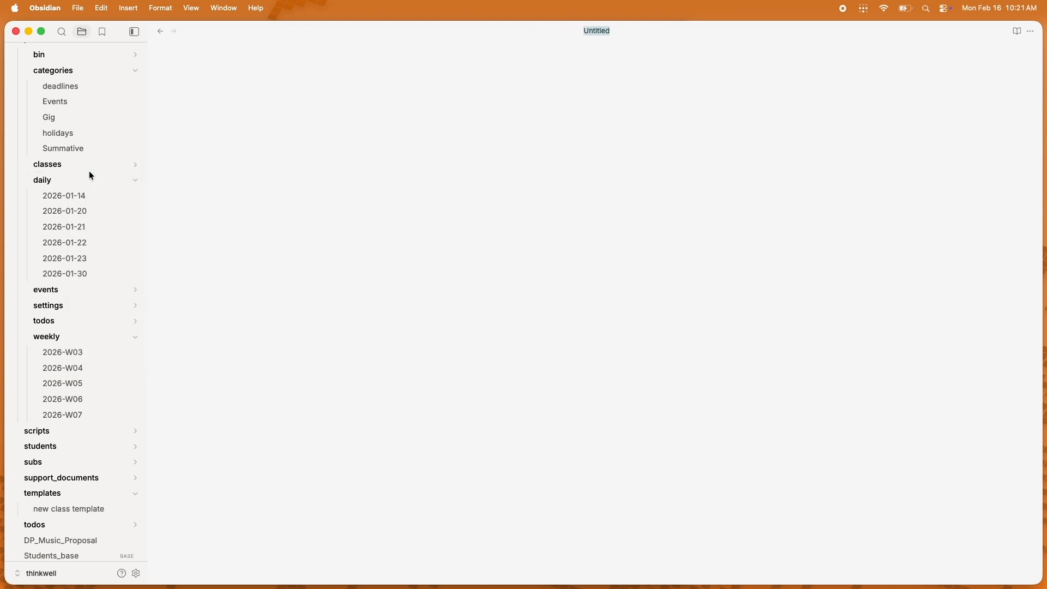
{"action": "type", "text": "12"}
{"action": "key", "text": "Return"}
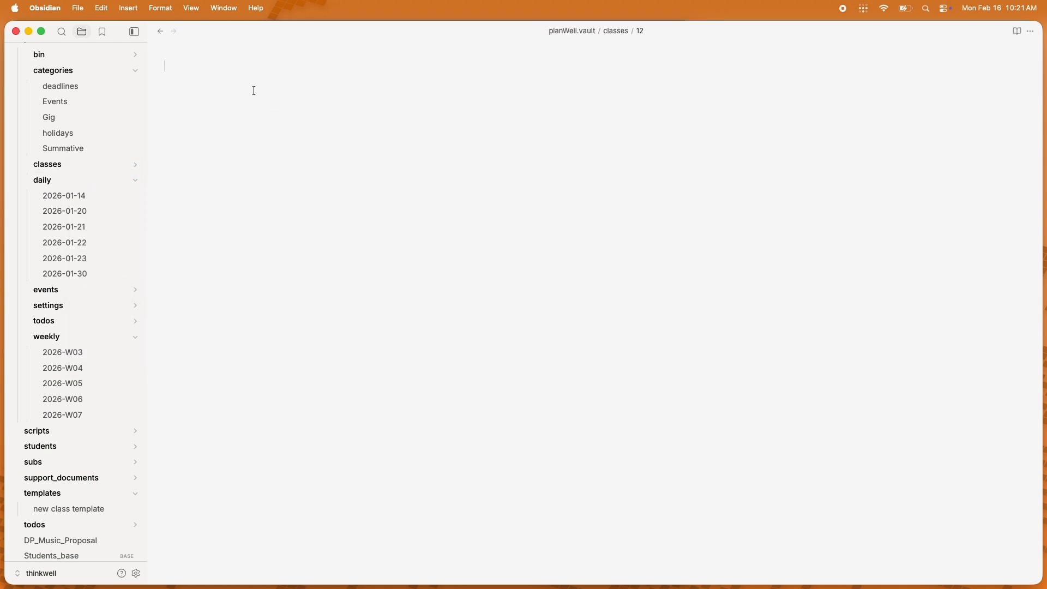
Step: Insert the new class template into note 12 and set its name property to 12
{"action": "type", "text": "/tem"}
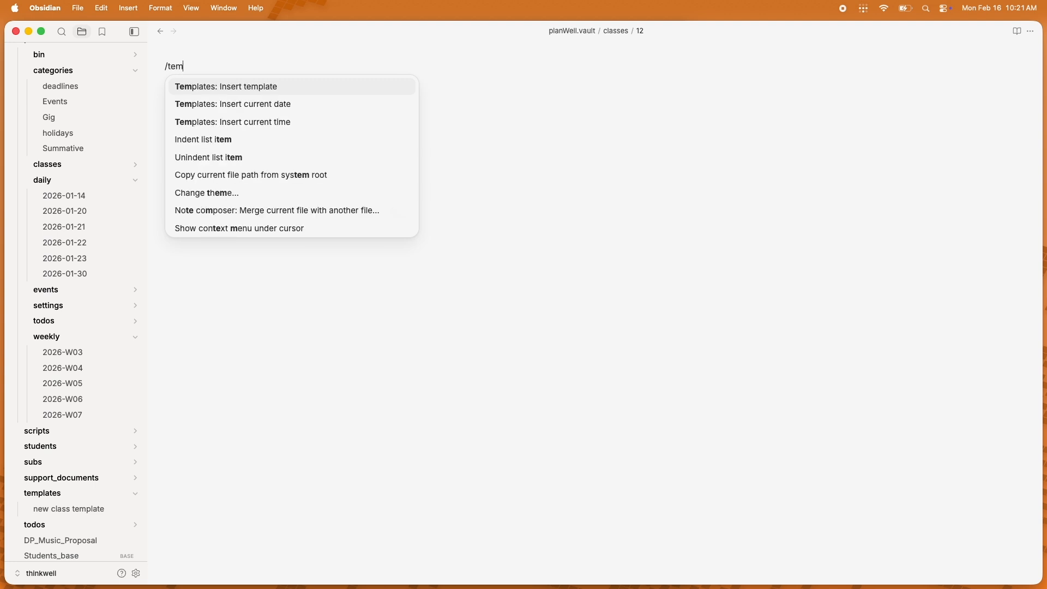
{"action": "key", "text": "Return"}
{"action": "key", "text": "Return"}
{"action": "key", "text": "super+e"}
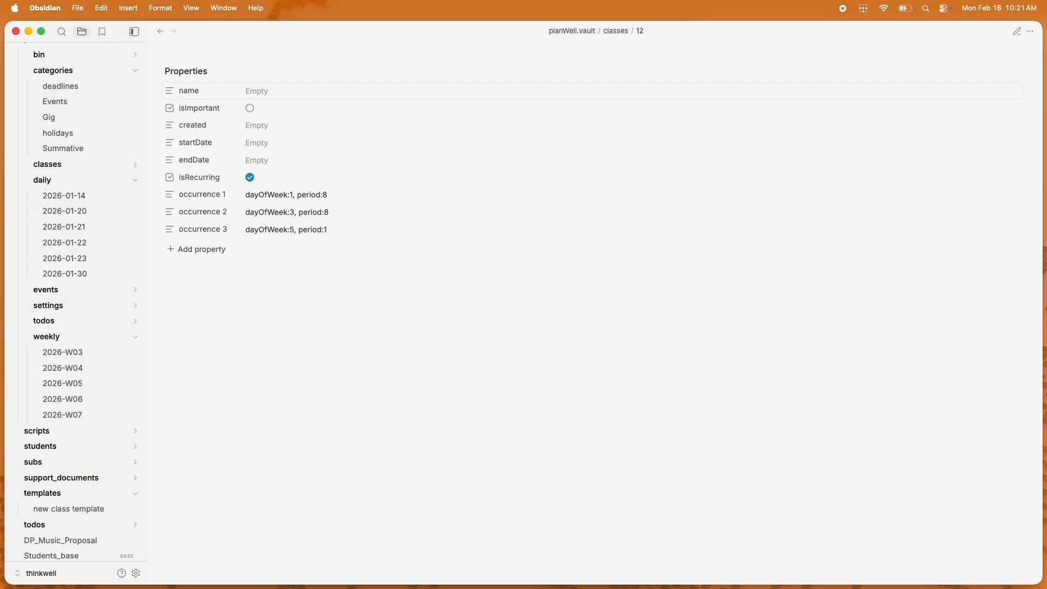
{"action": "left_click", "coordinate": [291, 85]}
{"action": "type", "text": "12"}
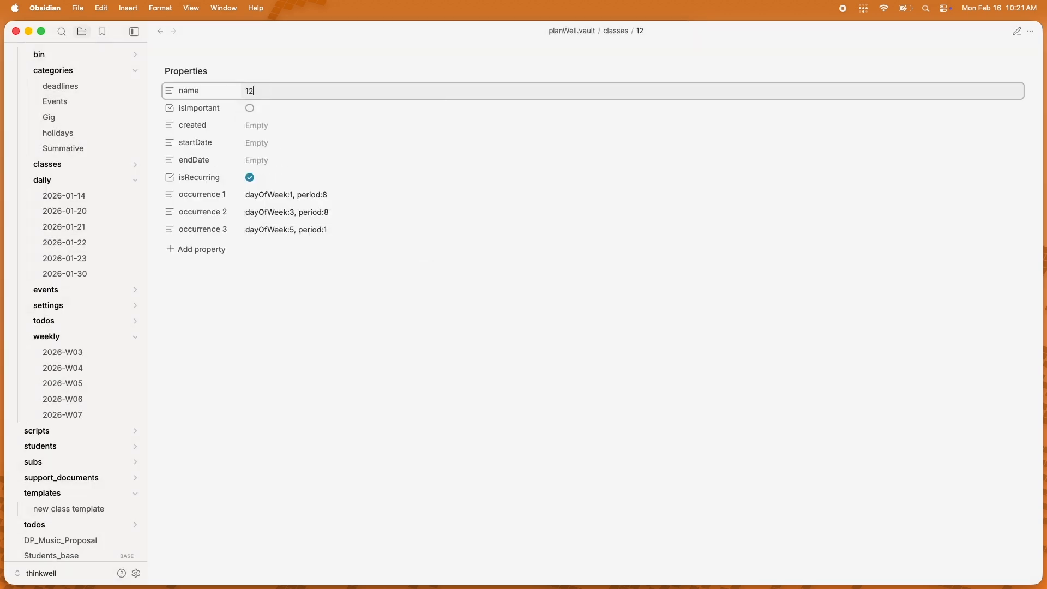
Step: Set class 12's created date to 2026-01-13 and its startDate to 2026-01-16
{"action": "left_click", "coordinate": [257, 124]}
{"action": "left_click", "coordinate": [263, 177]}
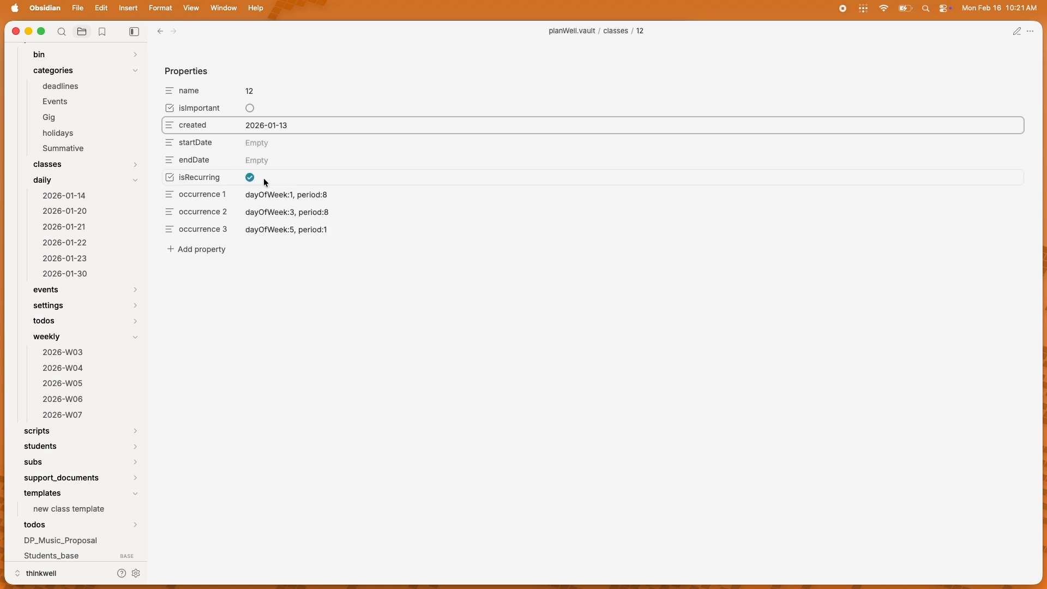
{"action": "left_click", "coordinate": [258, 142]}
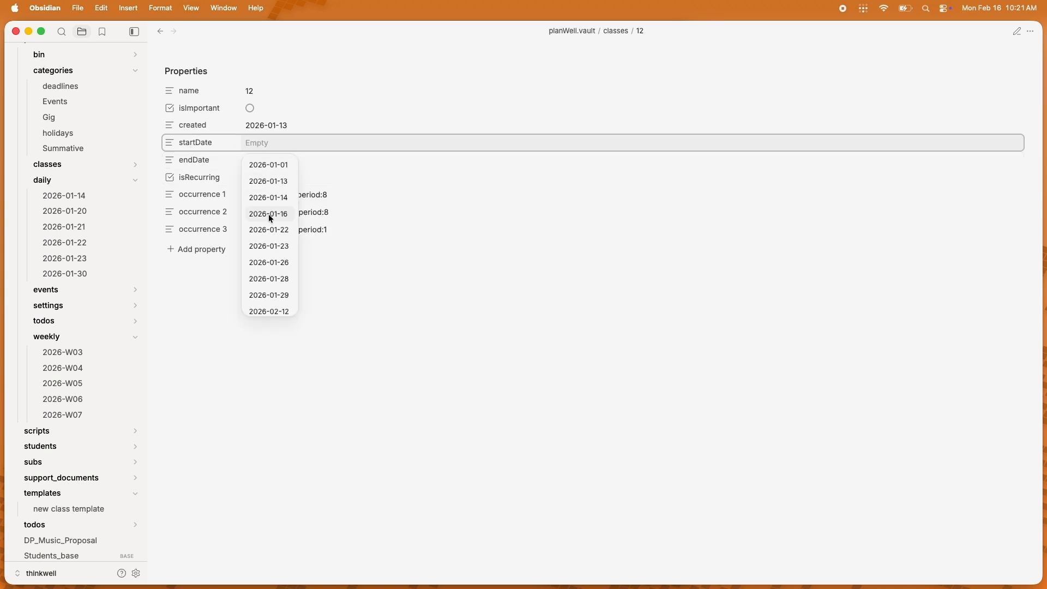
{"action": "left_click", "coordinate": [268, 213]}
Step: Set class 12's endDate to 2026-05-16
{"action": "left_click", "coordinate": [259, 159]}
{"action": "left_click", "coordinate": [266, 231]}
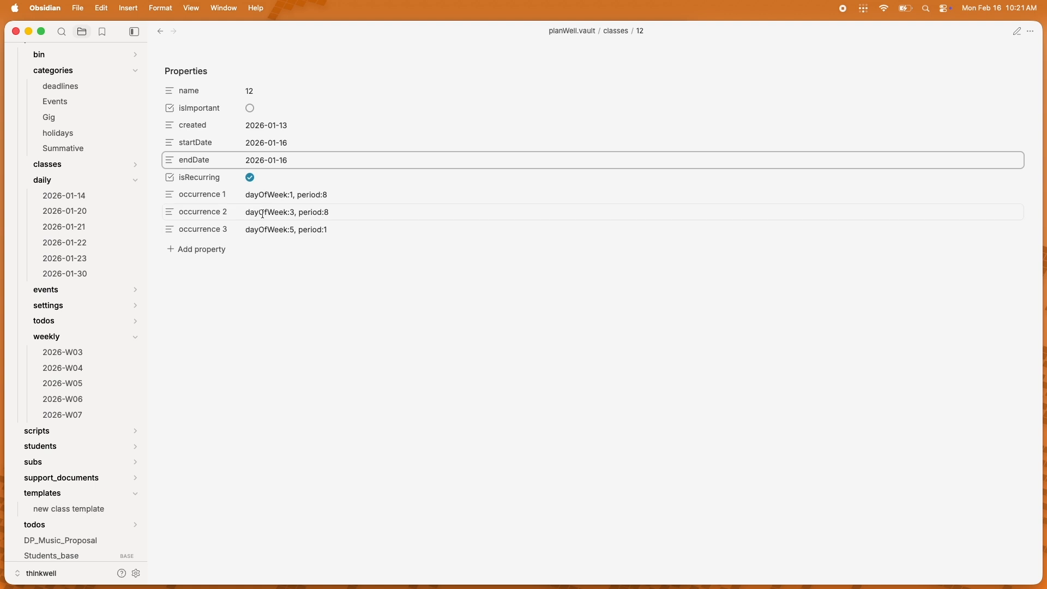
{"action": "left_click", "coordinate": [275, 167]}
{"action": "key", "text": "BackSpace"}
{"action": "type", "text": "5"}
Step: Change occurrence 1 to dayOfWeek:1, period:0
{"action": "left_click", "coordinate": [330, 194]}
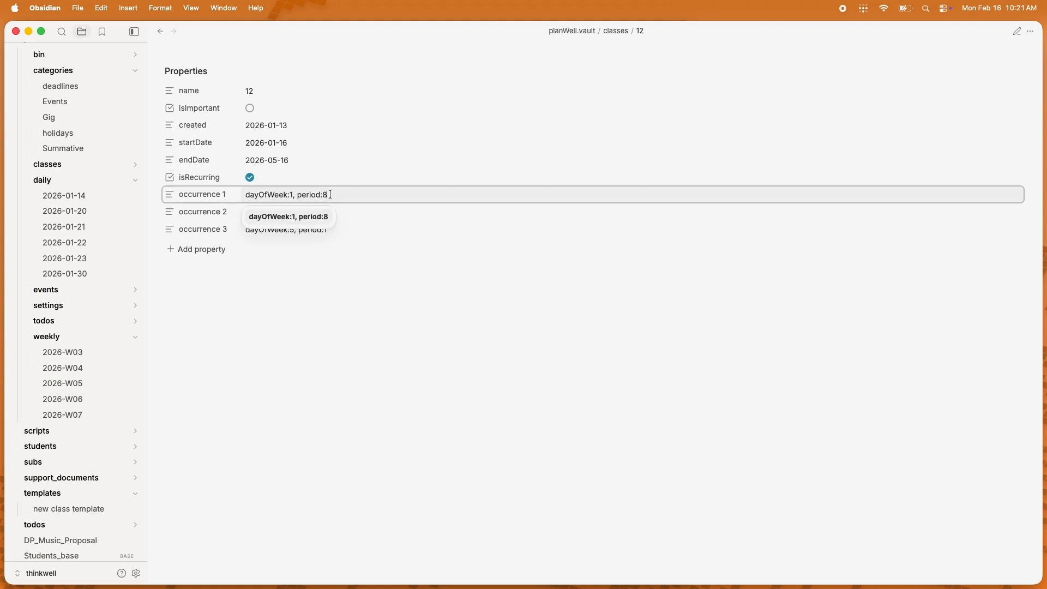
{"action": "key", "text": "BackSpace"}
{"action": "type", "text": "0"}
Step: Mark class 12 as important by enabling its isImportant property
{"action": "left_click_drag", "start_coordinate": [337, 231], "coordinate": [172, 217]}
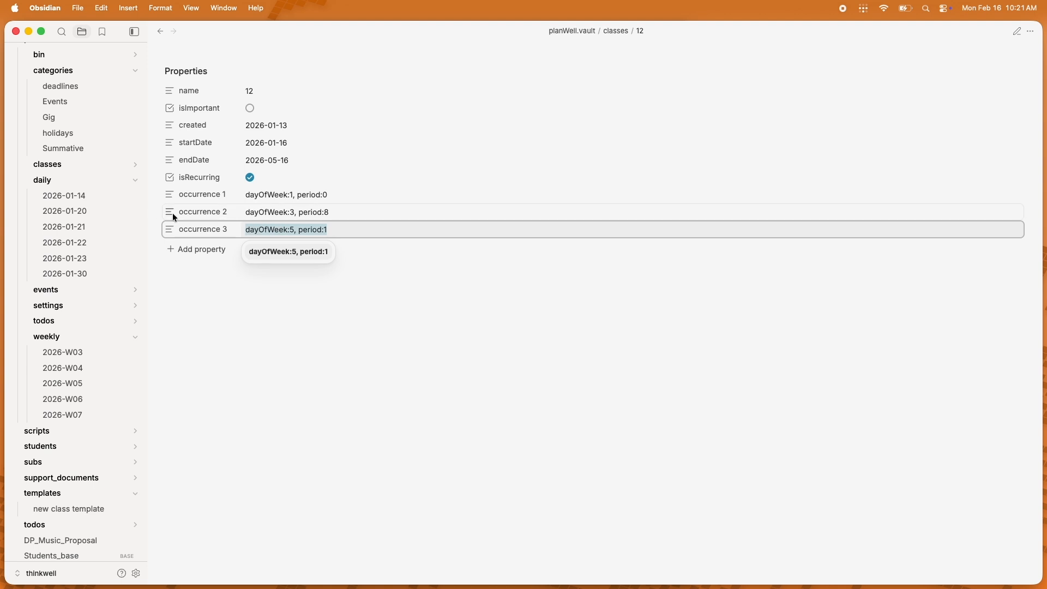
{"action": "left_click", "coordinate": [280, 324]}
{"action": "left_click", "coordinate": [250, 108]}
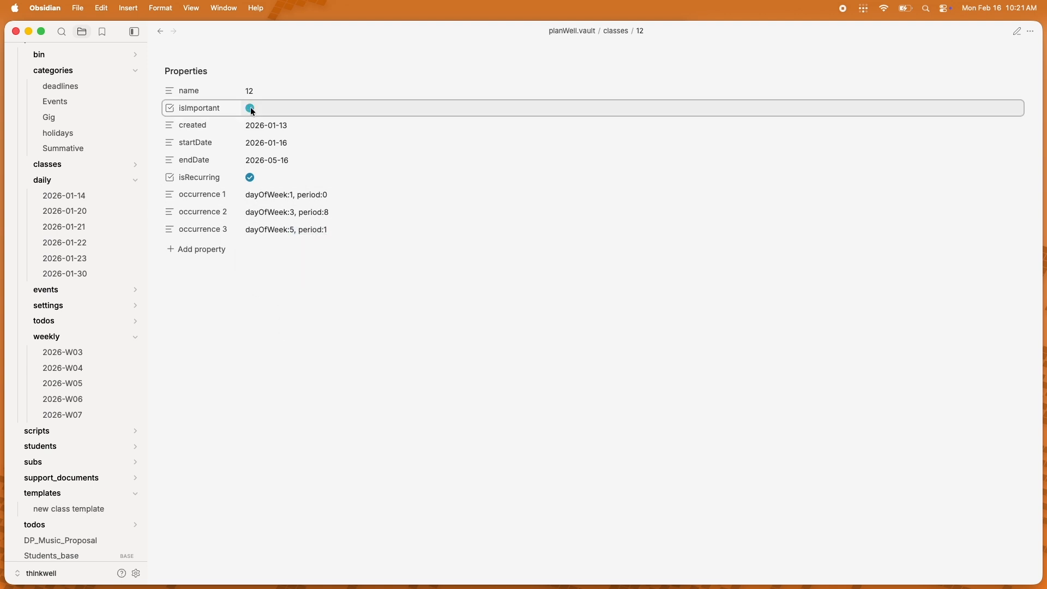
{"action": "left_click", "coordinate": [250, 315]}
{"action": "key", "text": "ctrl+alt+Right"}
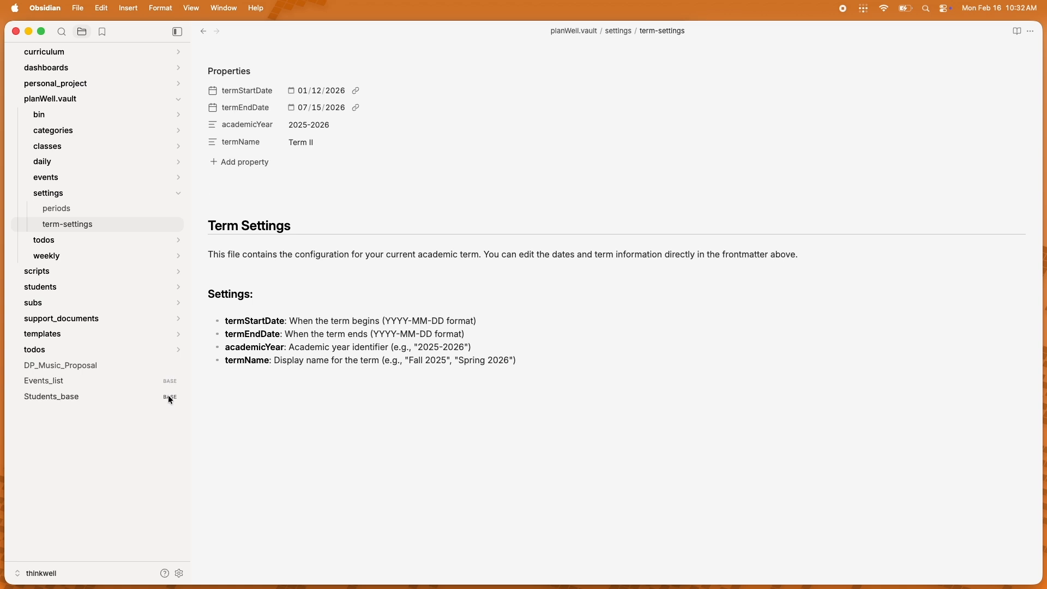
Step: Open the Events_list base and browse the events table beside the planner
{"action": "left_click", "coordinate": [110, 381]}
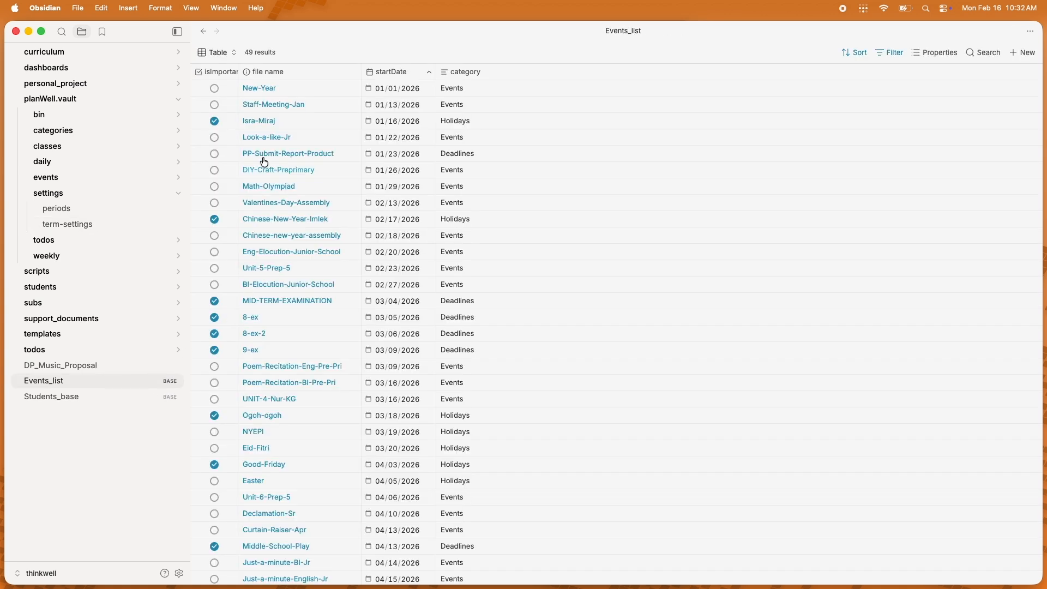
{"action": "scroll", "coordinate": [382, 113], "scroll_direction": "down", "scroll_amount": 3}
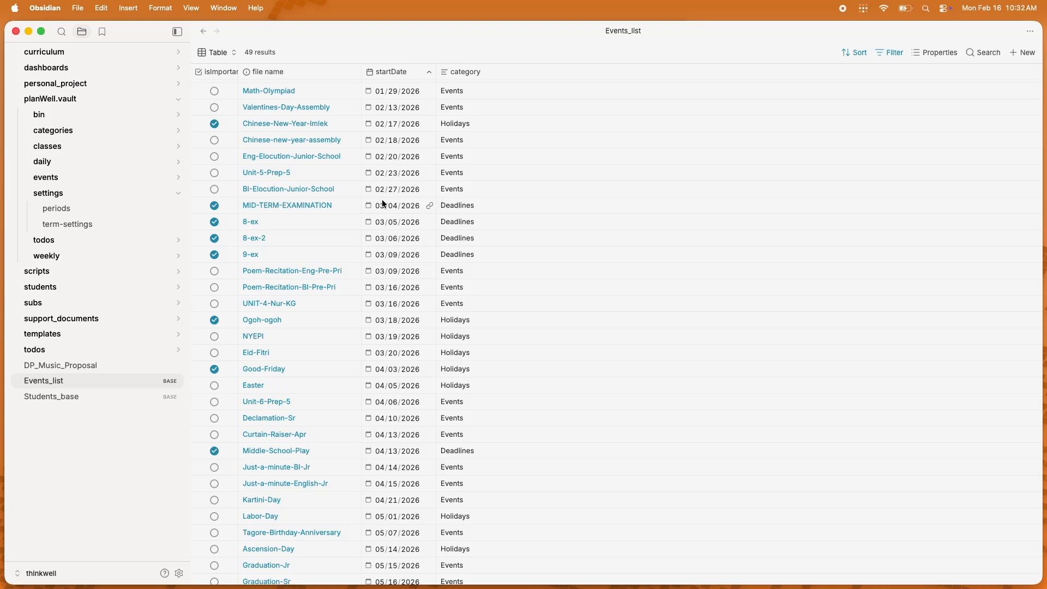
{"action": "left_click", "coordinate": [315, 205]}
{"action": "left_click", "coordinate": [291, 160]}
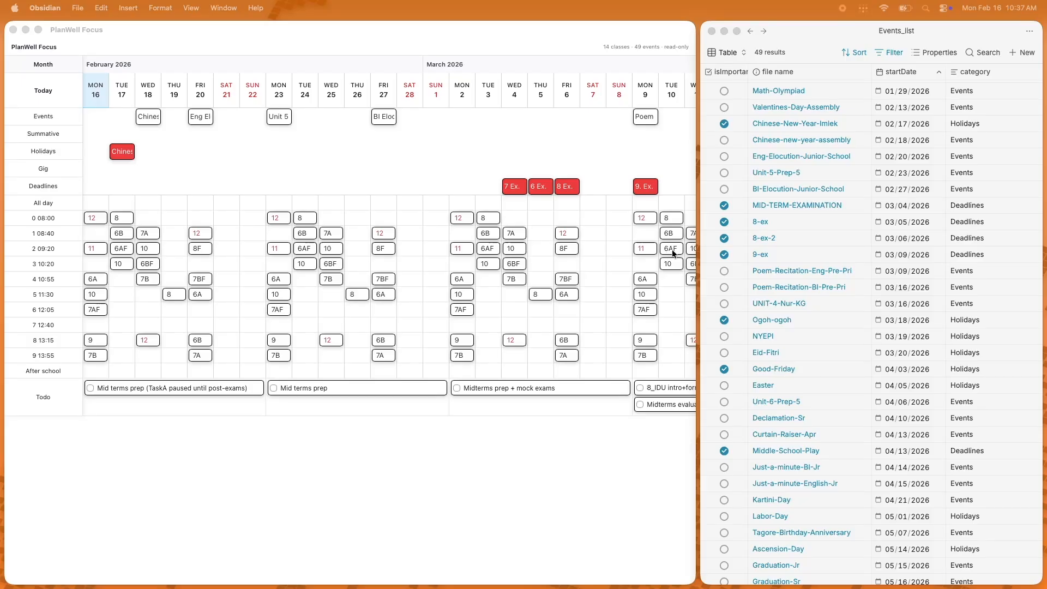
{"action": "left_click", "coordinate": [764, 31]}
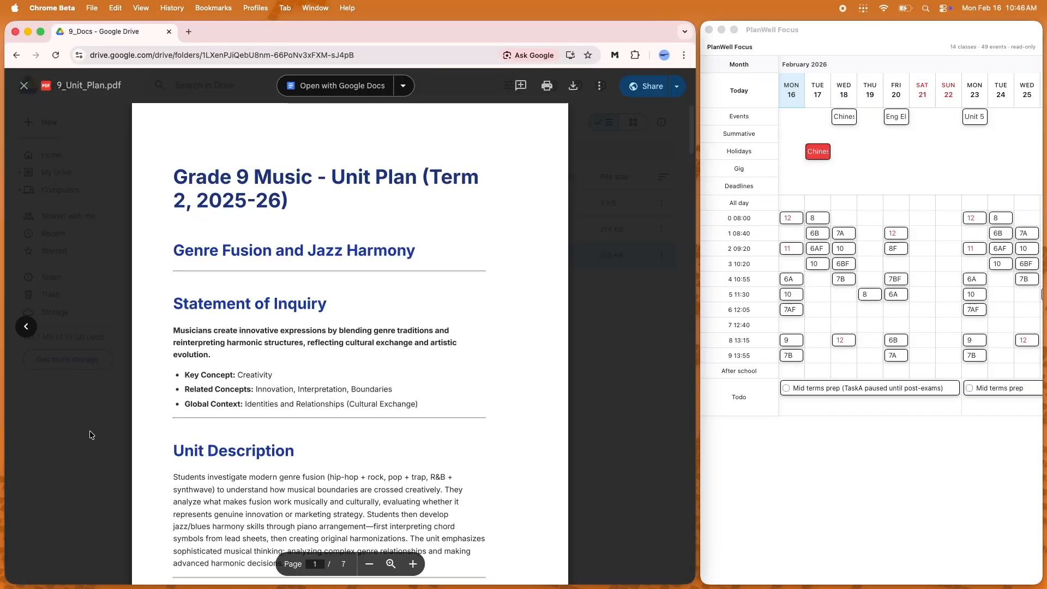
Step: Close the 9_Unit_Plan.pdf preview in Google Drive and scroll the planner timeline forward into March
{"action": "left_click", "coordinate": [93, 413]}
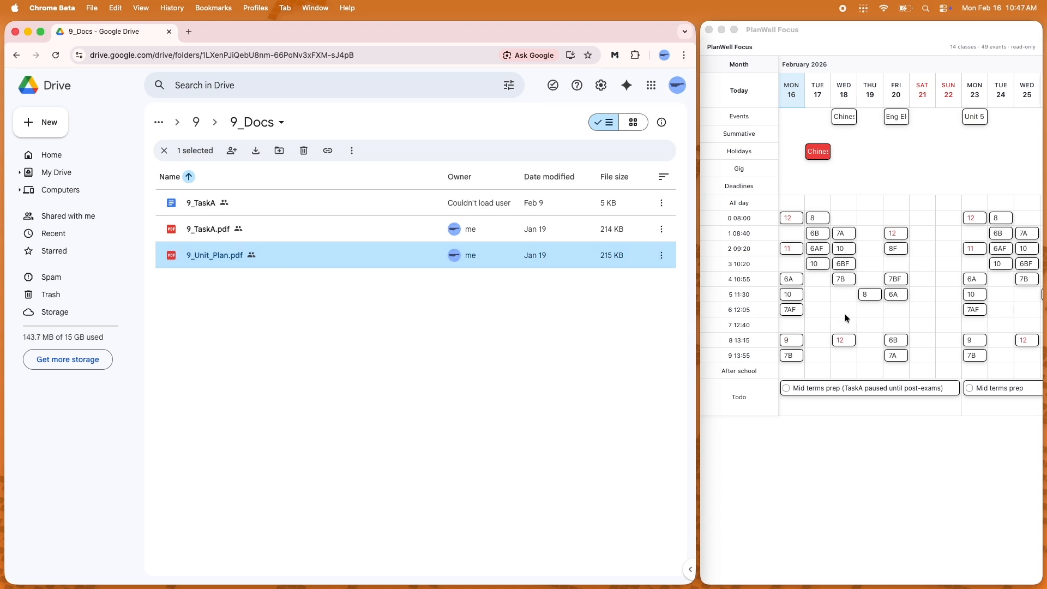
{"action": "scroll", "coordinate": [845, 313], "scroll_direction": "right", "scroll_amount": 2}
{"action": "scroll", "coordinate": [844, 313], "scroll_direction": "right", "scroll_amount": 7}
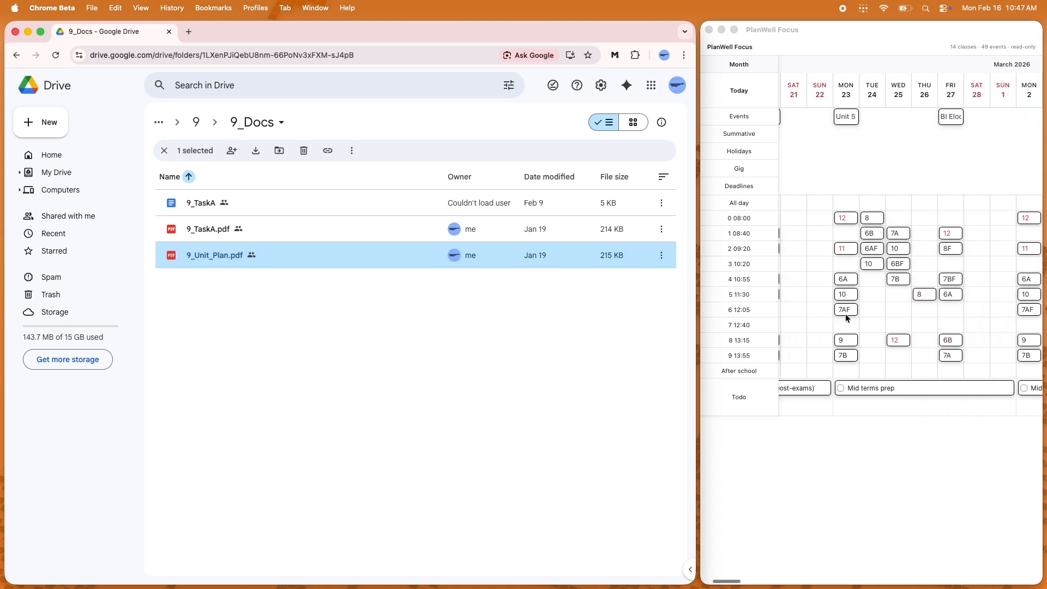
{"action": "scroll", "coordinate": [844, 313], "scroll_direction": "right", "scroll_amount": 6}
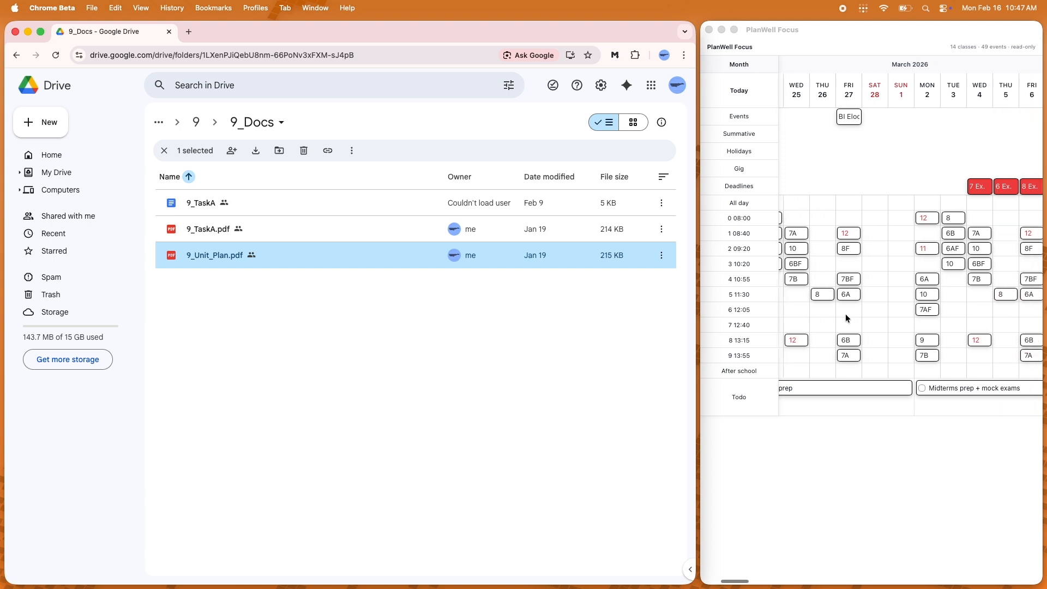
{"action": "scroll", "coordinate": [845, 313], "scroll_direction": "right", "scroll_amount": 3}
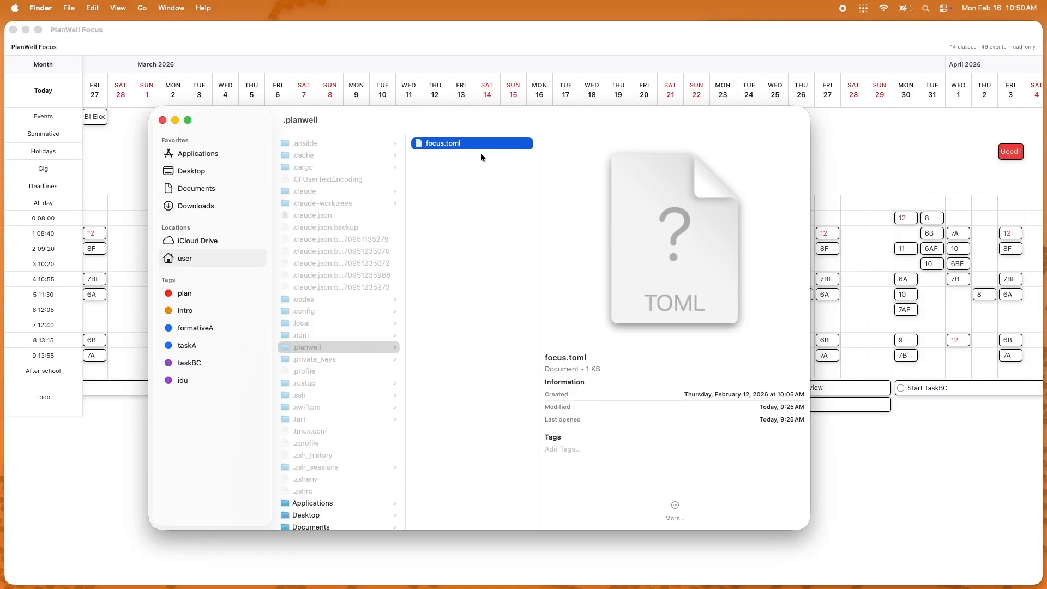
Step: Open the planner's focus.toml configuration file with TextEdit
{"action": "right_click", "coordinate": [489, 144]}
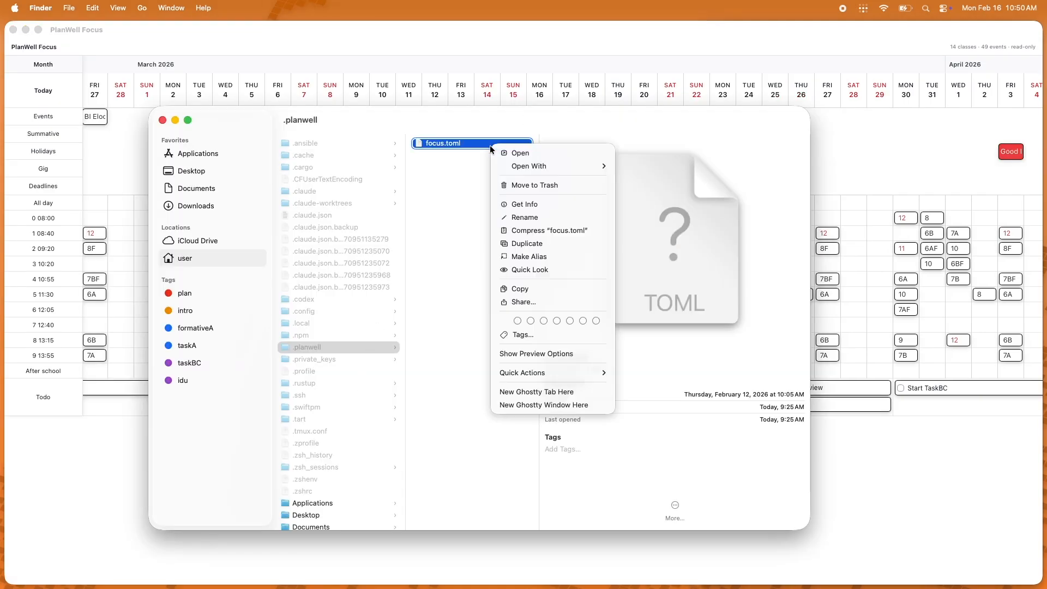
{"action": "mouse_move", "coordinate": [570, 165]}
{"action": "left_click", "coordinate": [657, 165]}
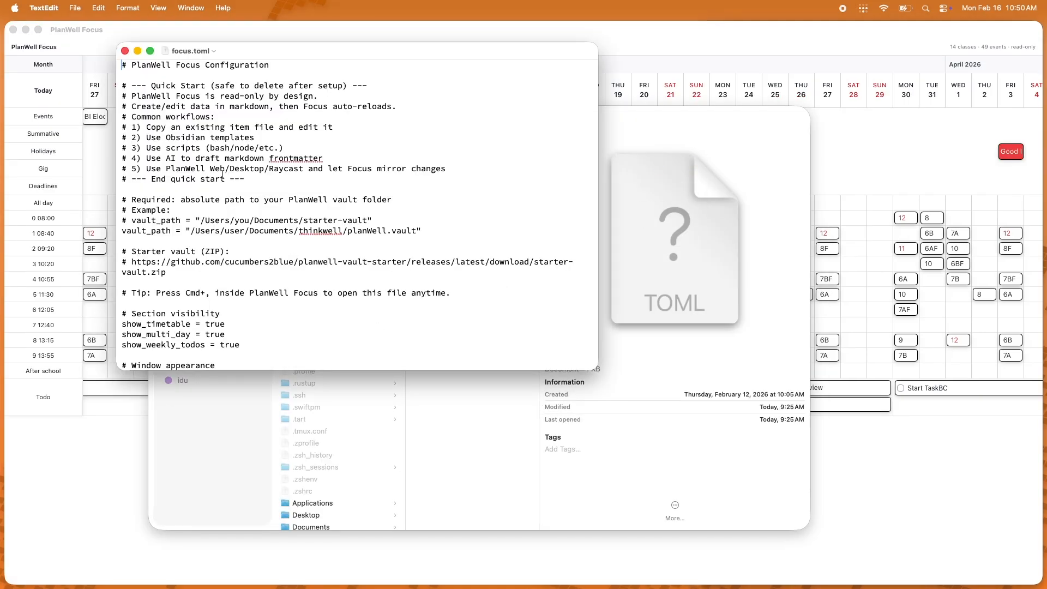
{"action": "scroll", "coordinate": [222, 174], "scroll_direction": "down", "scroll_amount": 5}
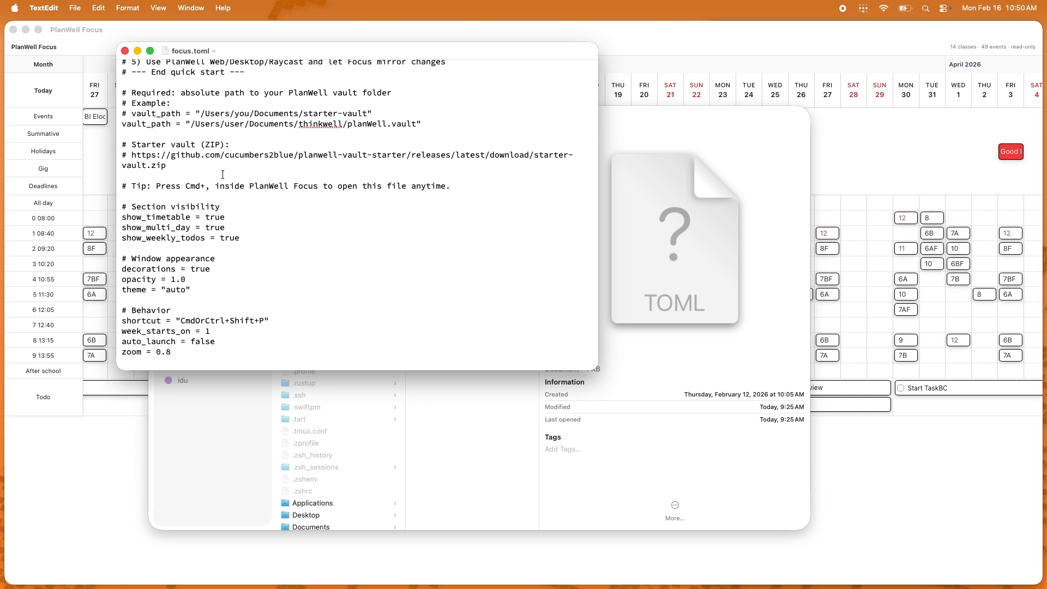
Step: Set show_timetable to false in focus.toml and save the file
{"action": "double_click", "coordinate": [215, 217]}
{"action": "type", "text": "false"}
{"action": "key", "text": "super+s"}
{"action": "left_click", "coordinate": [71, 348]}
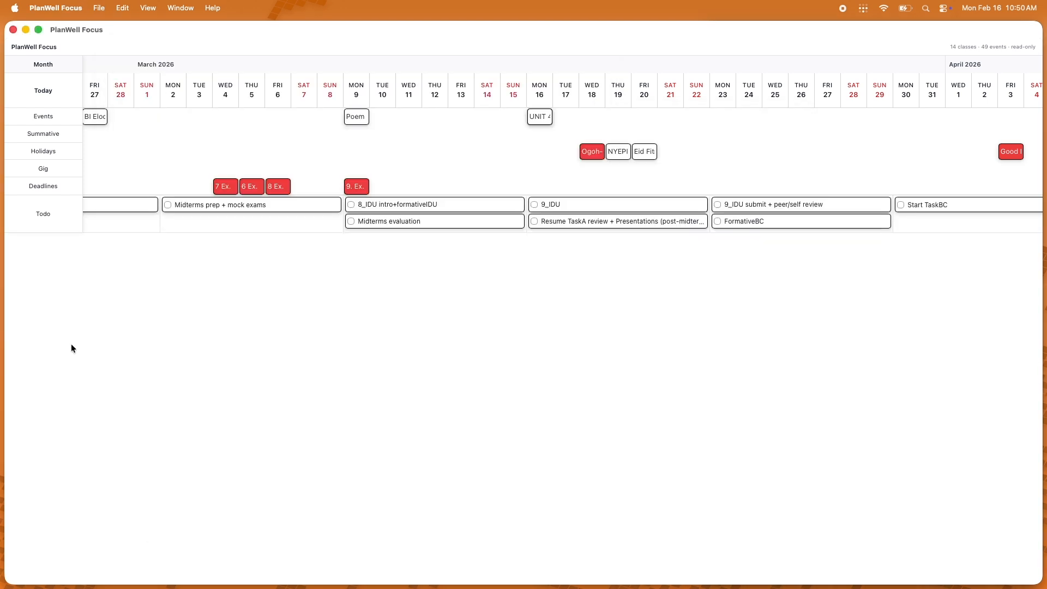
Step: Reopen the planner configuration and set show_weekly_todos to false
{"action": "scroll", "coordinate": [249, 162], "scroll_direction": "right", "scroll_amount": 5}
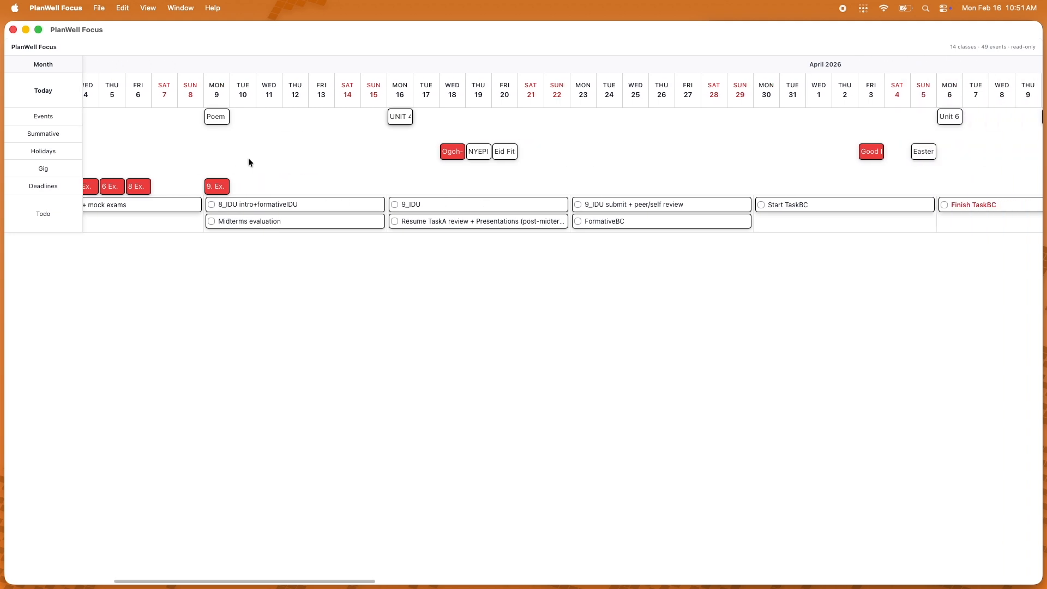
{"action": "key", "text": "super+comma"}
{"action": "double_click", "coordinate": [226, 238]}
{"action": "type", "text": "false"}
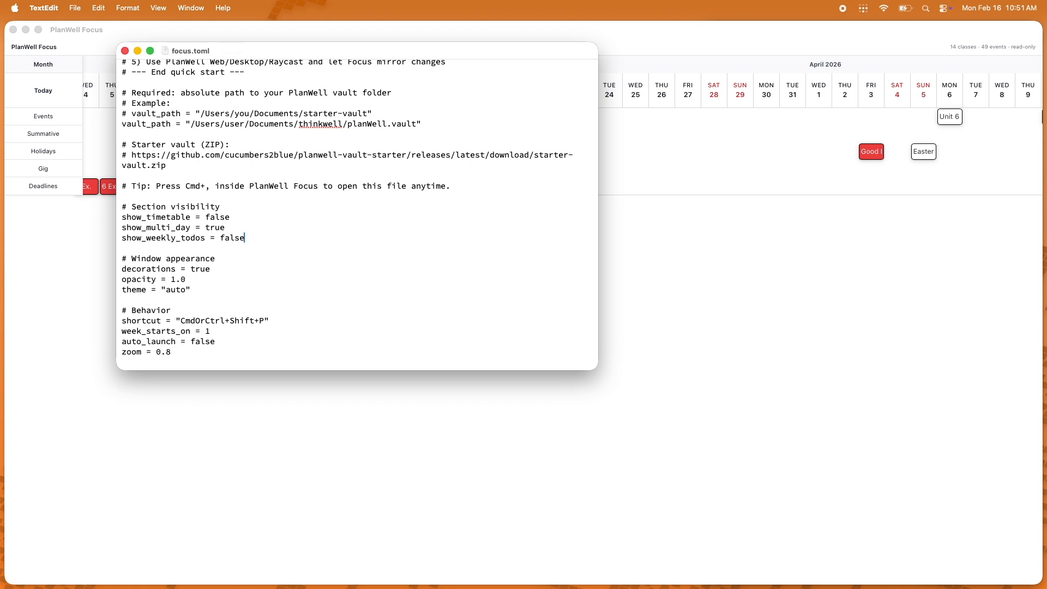
{"action": "left_click", "coordinate": [681, 155]}
{"action": "scroll", "coordinate": [687, 155], "scroll_direction": "right", "scroll_amount": 20}
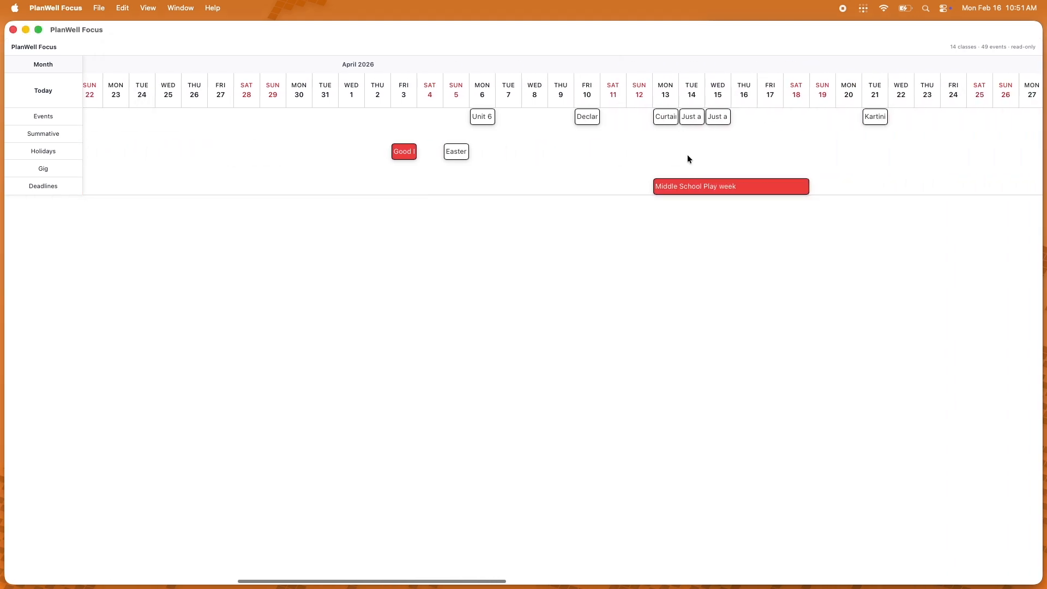